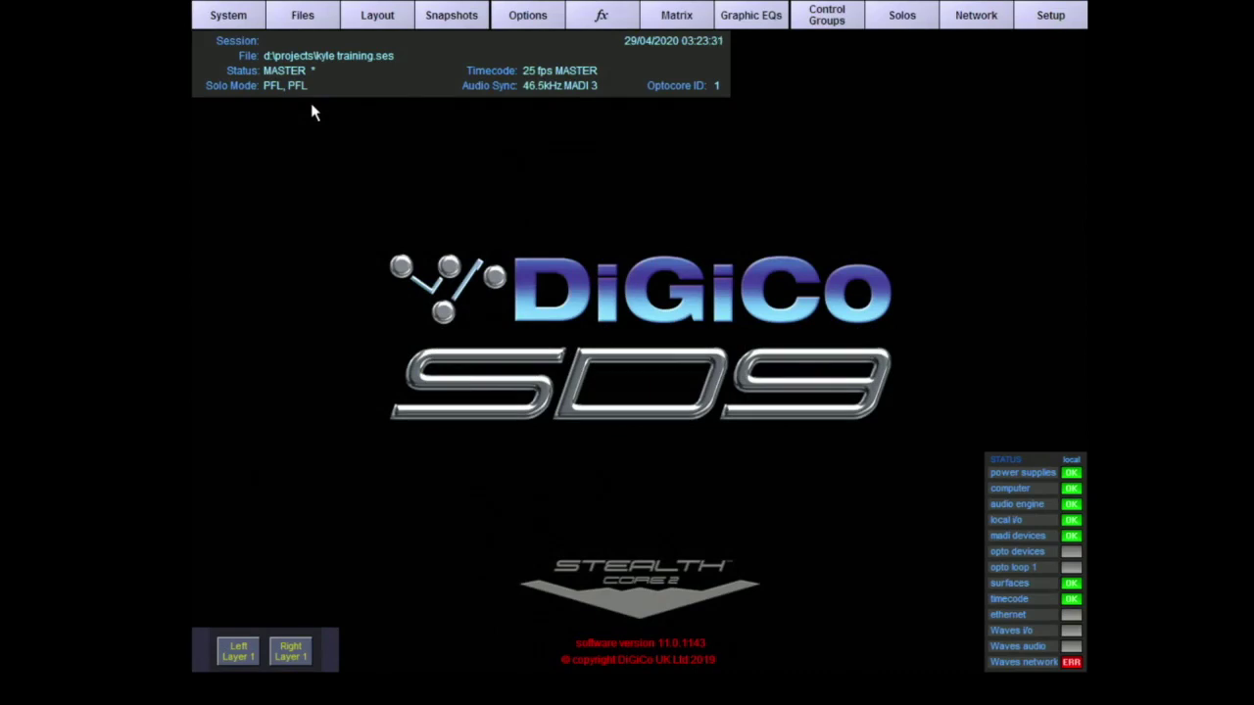
Open the Session Structure settings and look over the Audio I/O ports and Local I/O sockets
{"action": "left_click", "coordinate": [305, 17]}
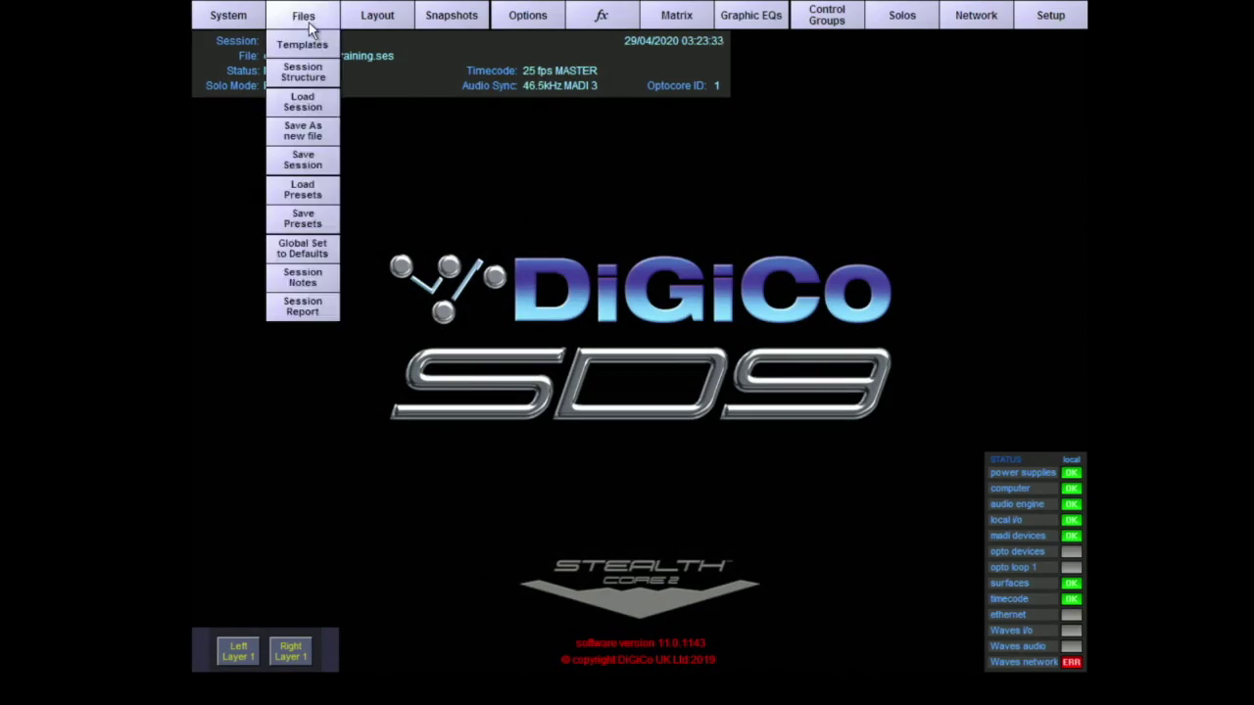
{"action": "left_click", "coordinate": [305, 74]}
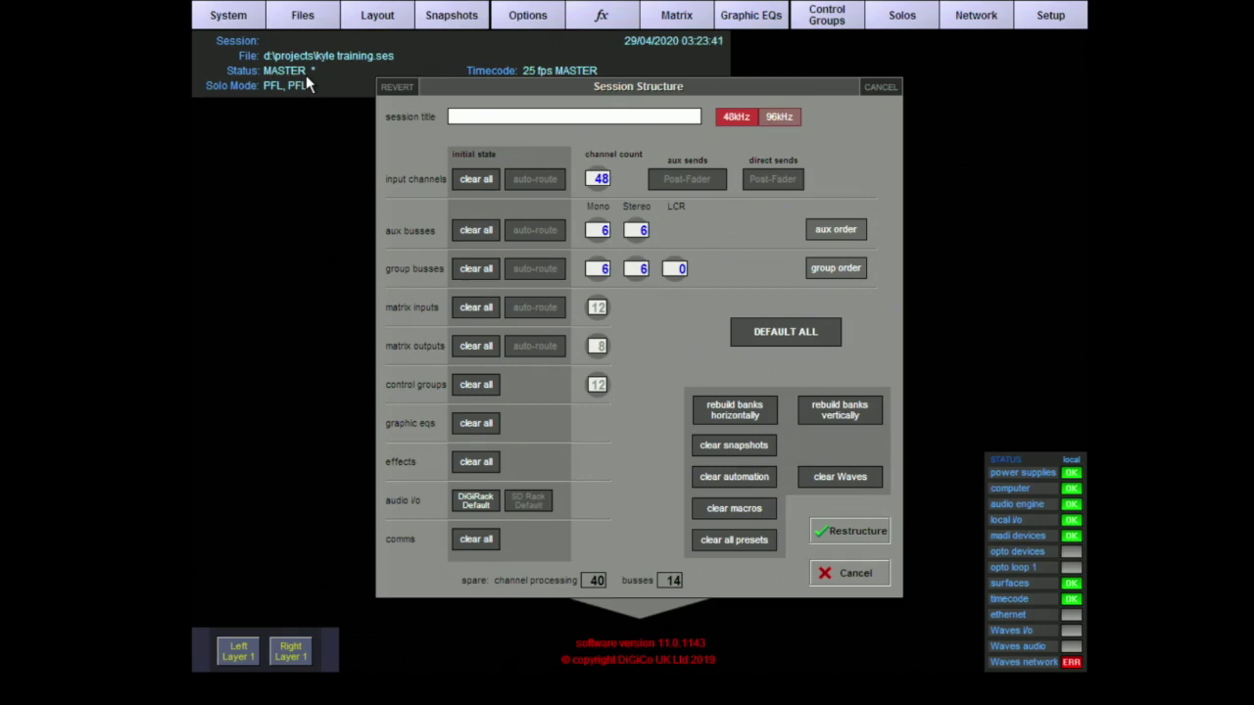
{"action": "left_click", "coordinate": [1051, 15]}
{"action": "left_click", "coordinate": [1045, 49]}
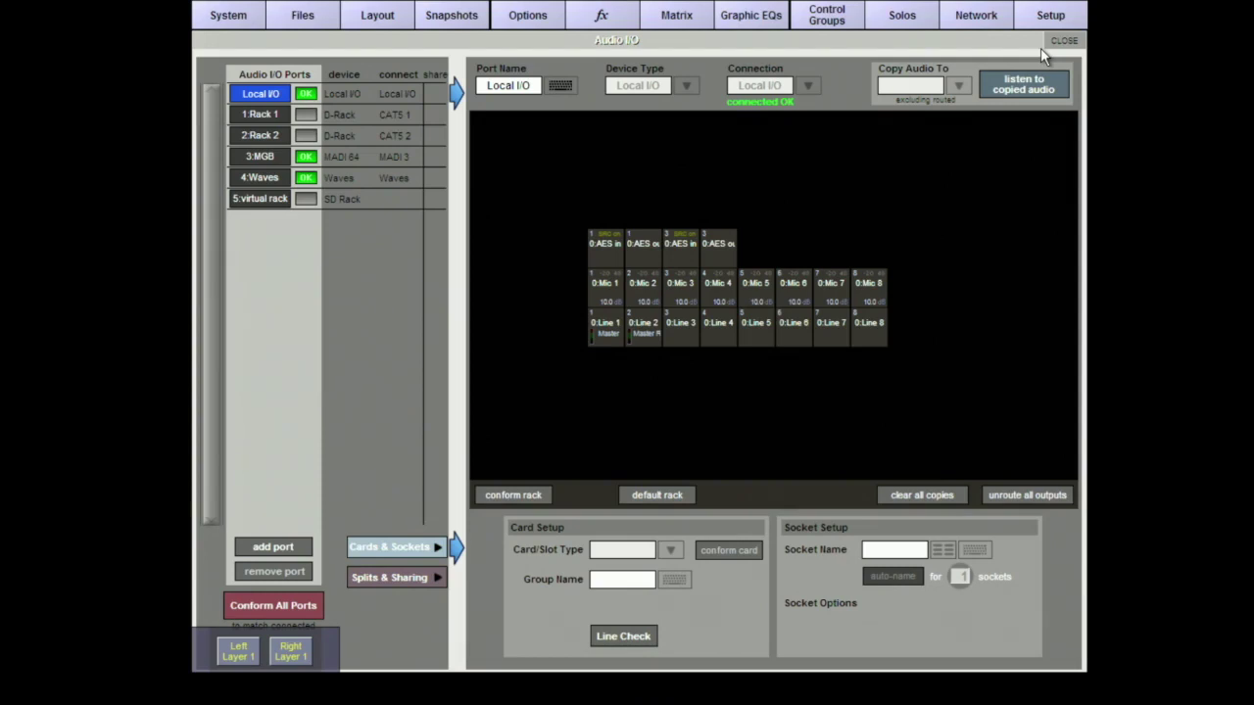
{"action": "left_click", "coordinate": [1058, 40]}
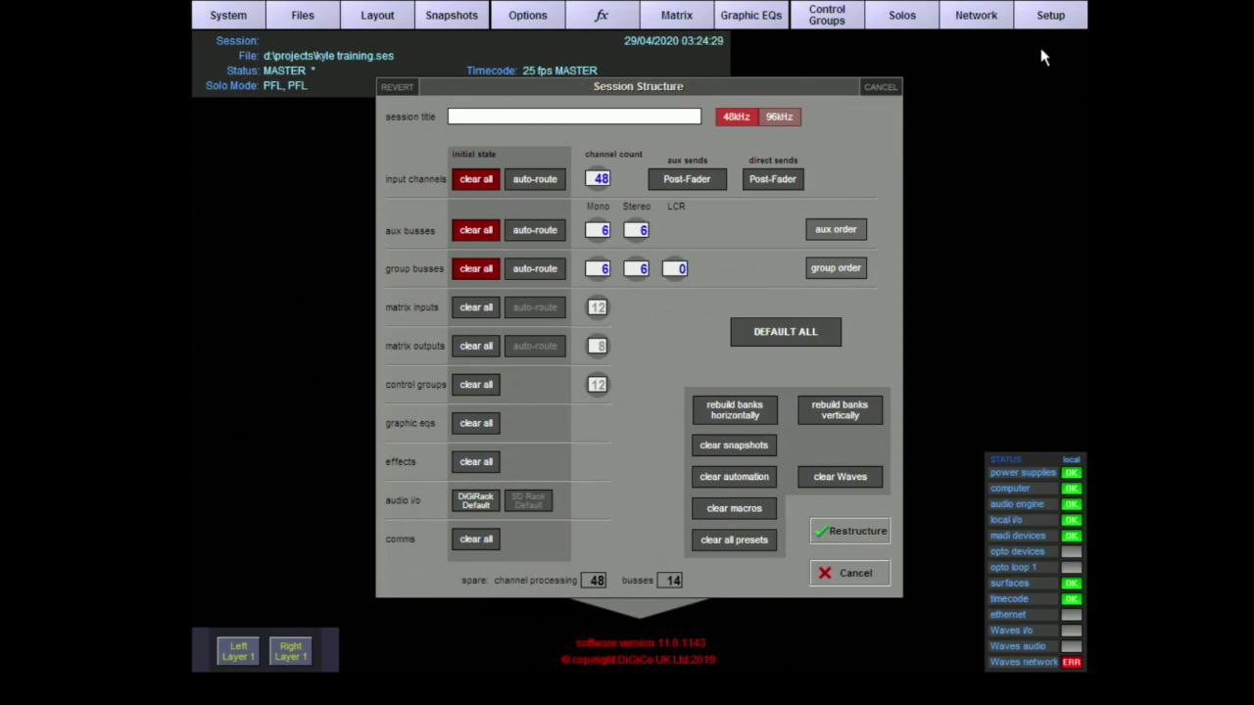
Review the Audio I/O setup again, comparing the configured ports with the Session Structure settings
{"action": "left_click", "coordinate": [1050, 20]}
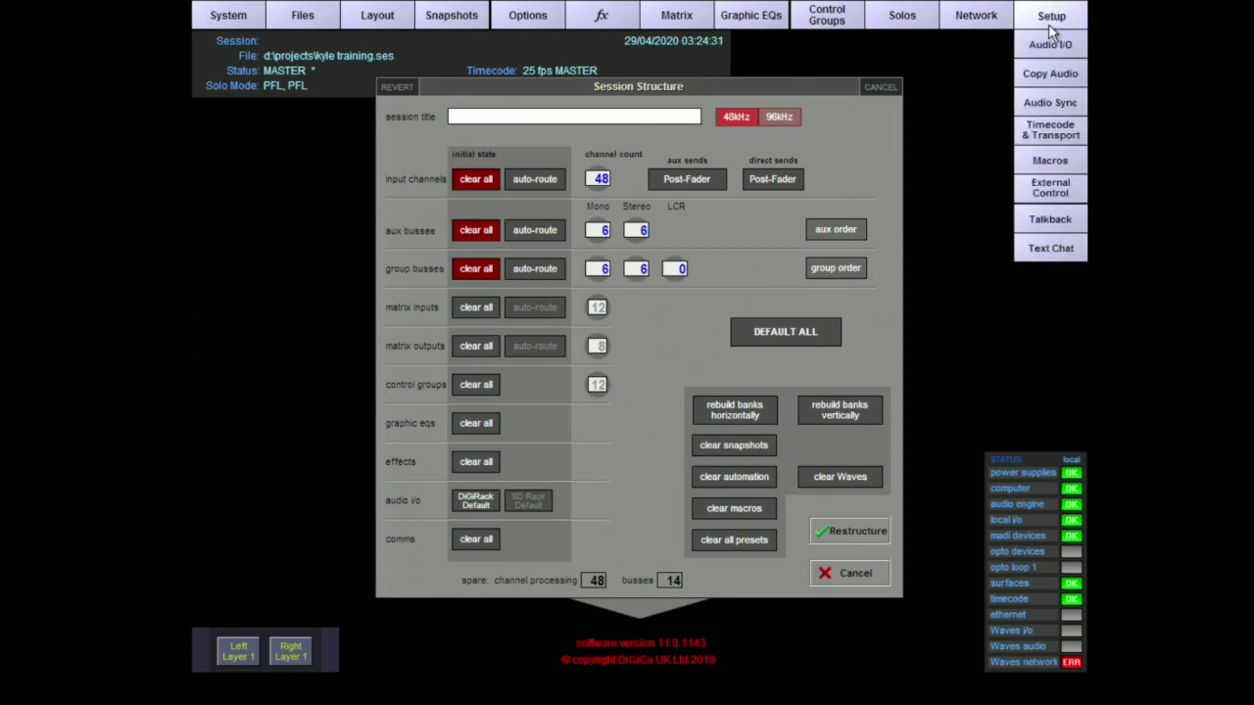
{"action": "left_click", "coordinate": [1053, 43]}
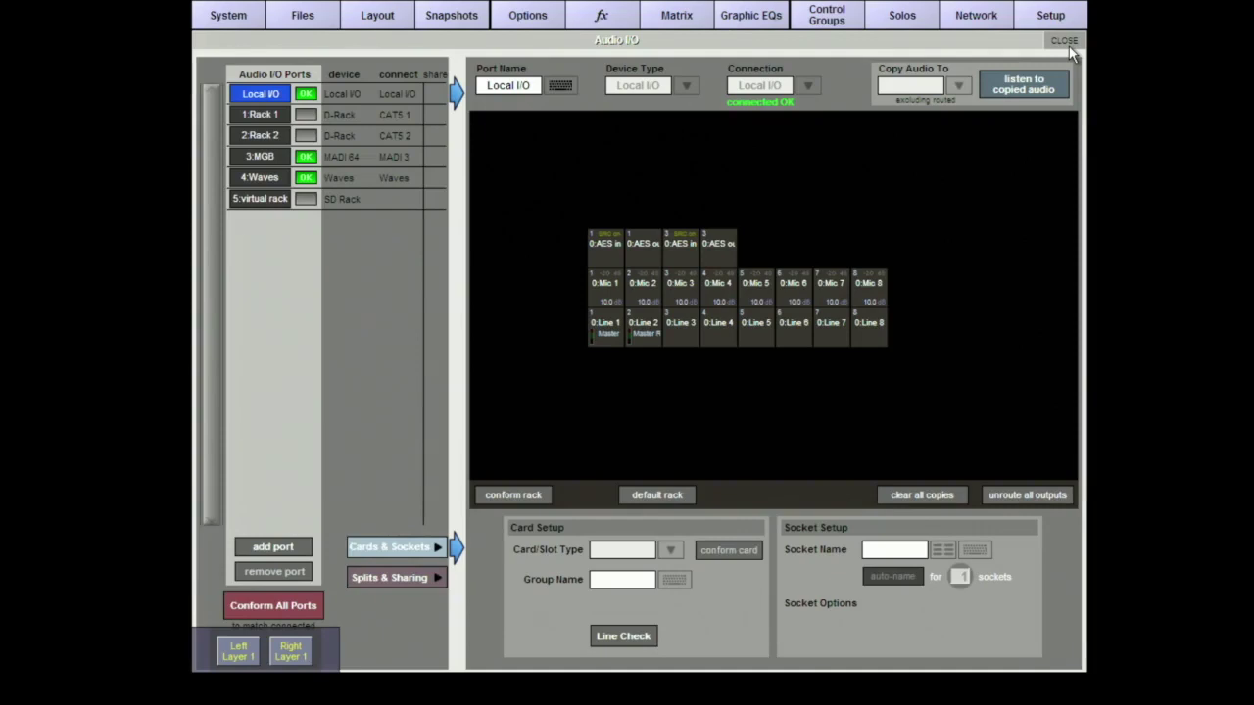
{"action": "left_click", "coordinate": [1069, 46]}
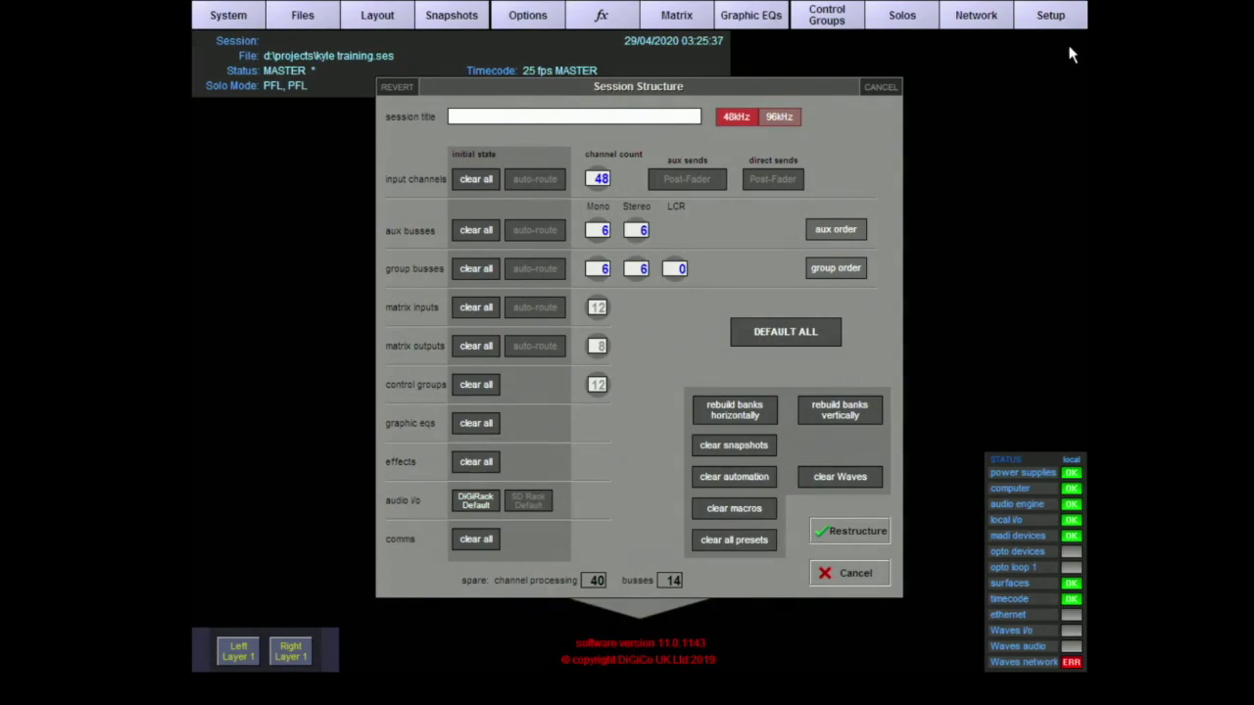
{"action": "left_click", "coordinate": [1053, 15]}
{"action": "left_click", "coordinate": [1041, 35]}
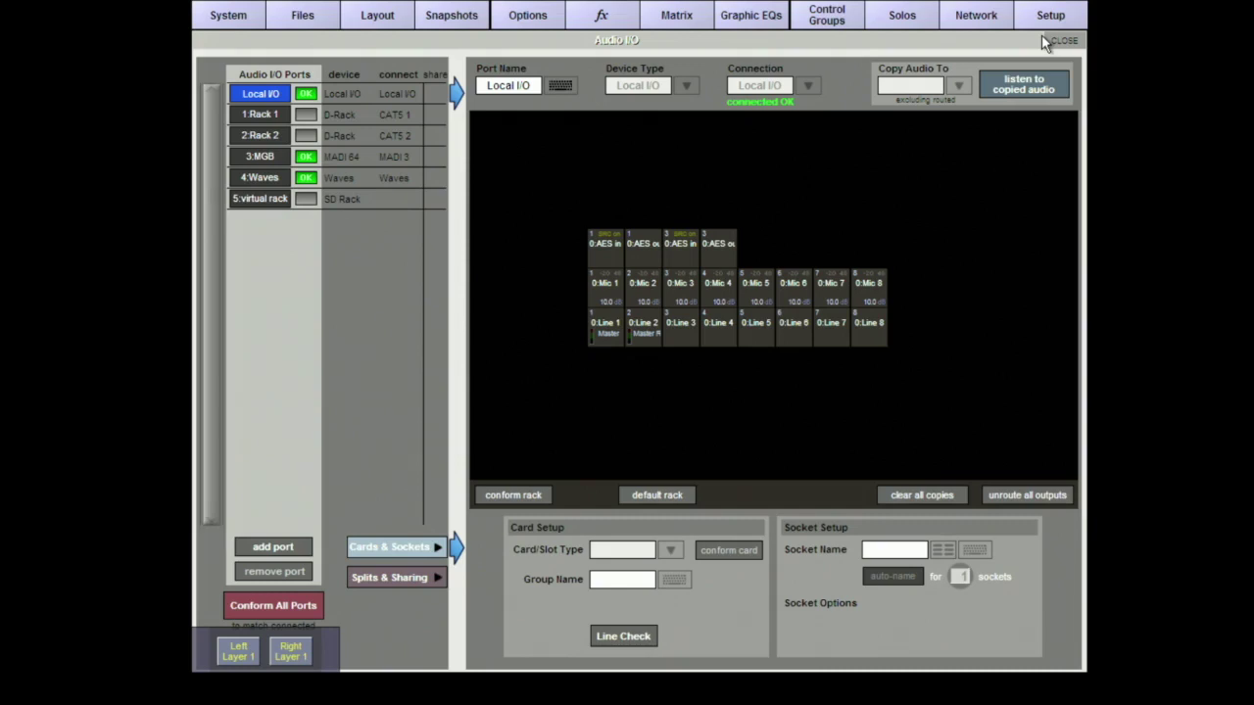
Check the audio I/O default options in Session Structure and leave without restructuring
{"action": "left_click", "coordinate": [300, 16]}
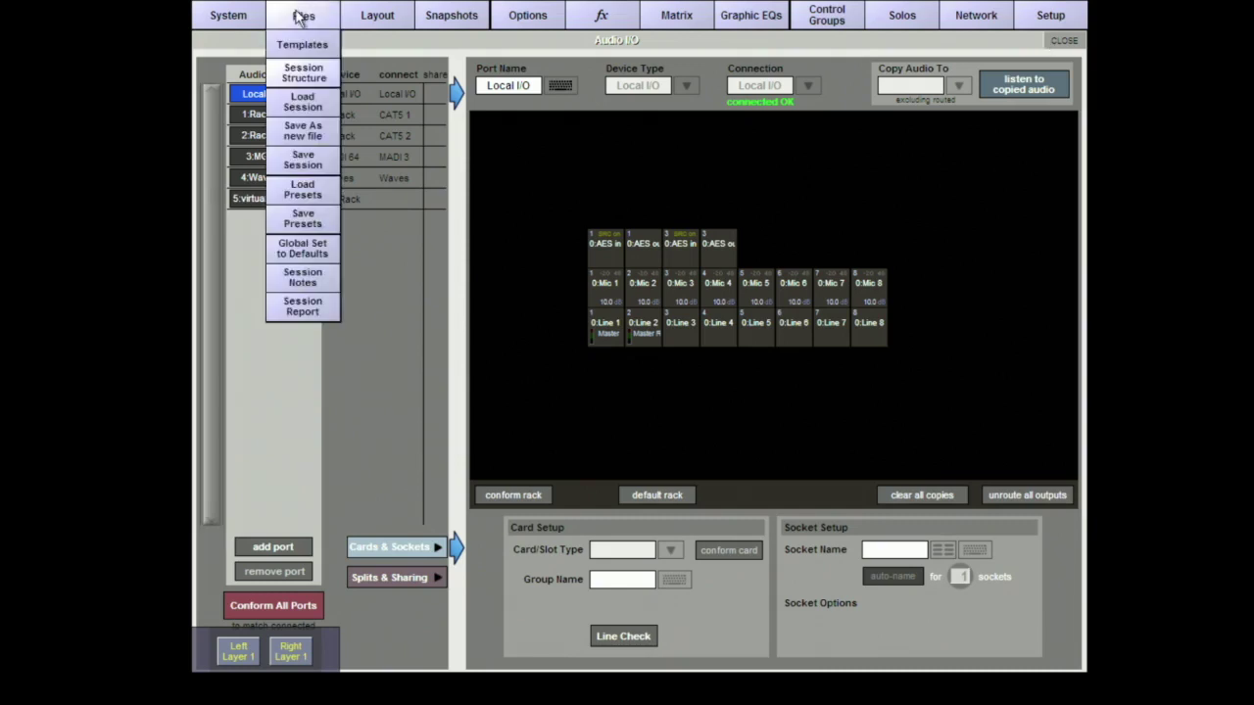
{"action": "left_click", "coordinate": [306, 73]}
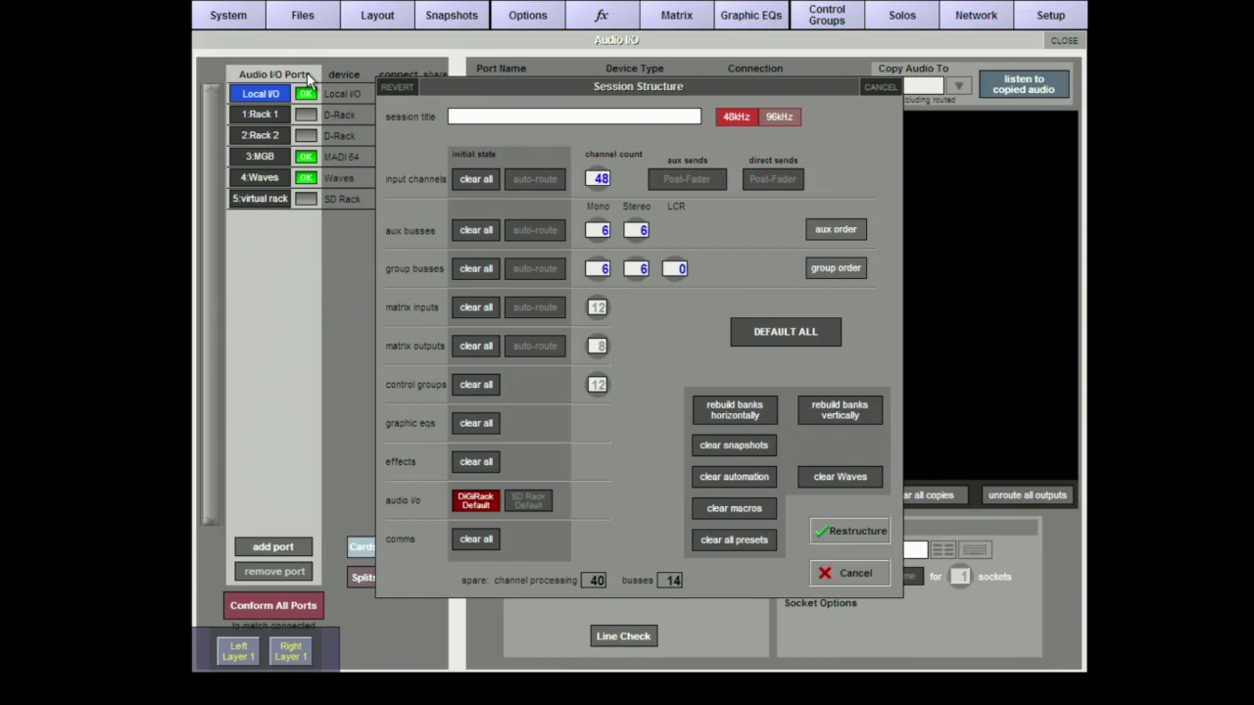
{"action": "key", "text": "Escape"}
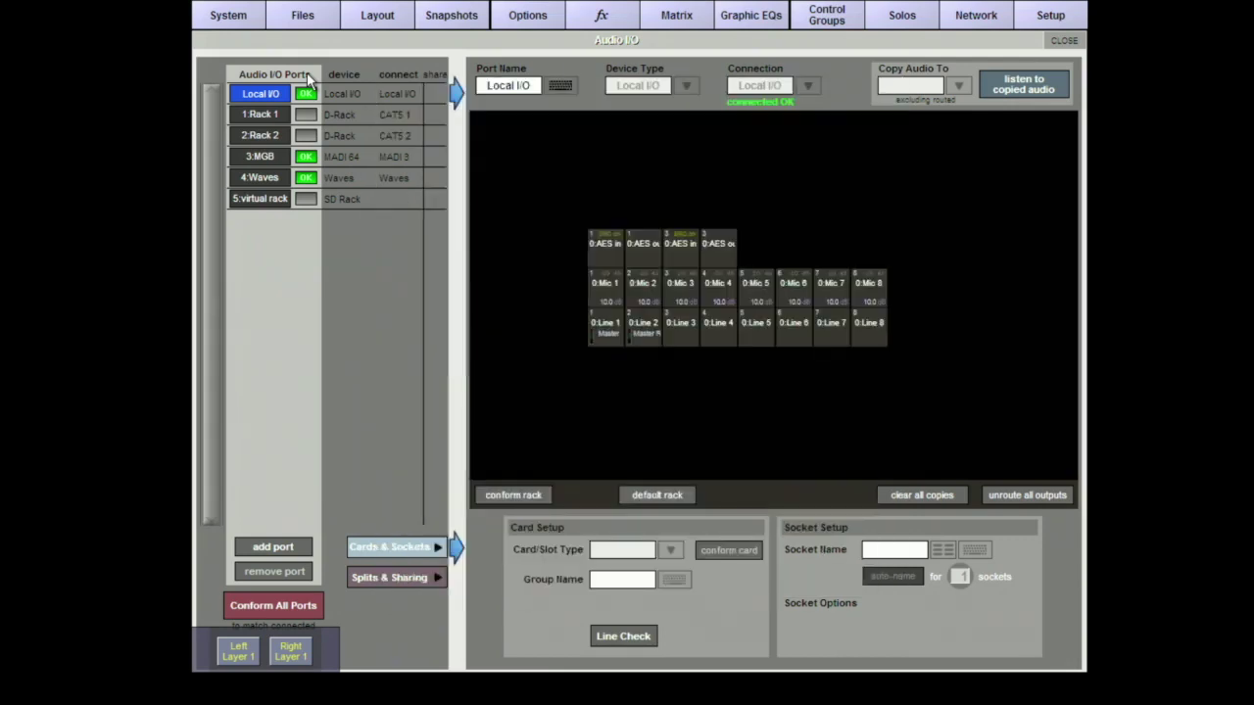
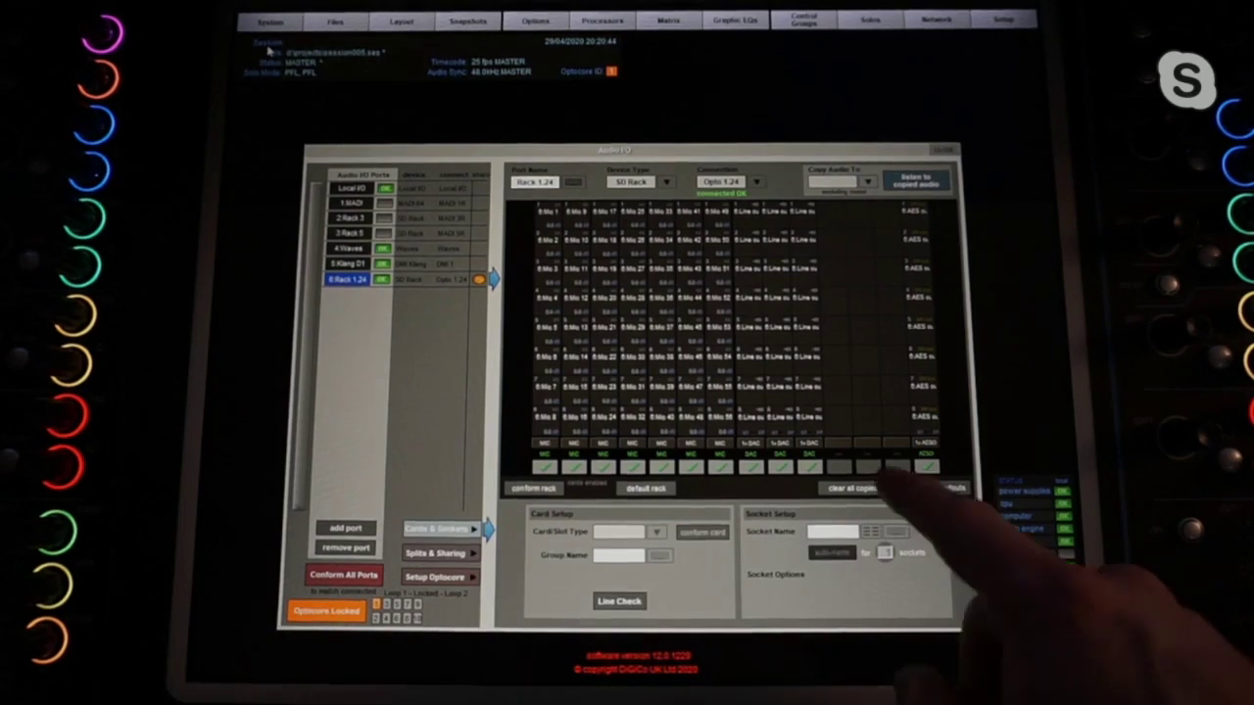
Examine the Optocore setup for Rack 1.24 and its Optocore Details, moving the details window clear of the setup options
{"action": "left_click", "coordinate": [435, 577]}
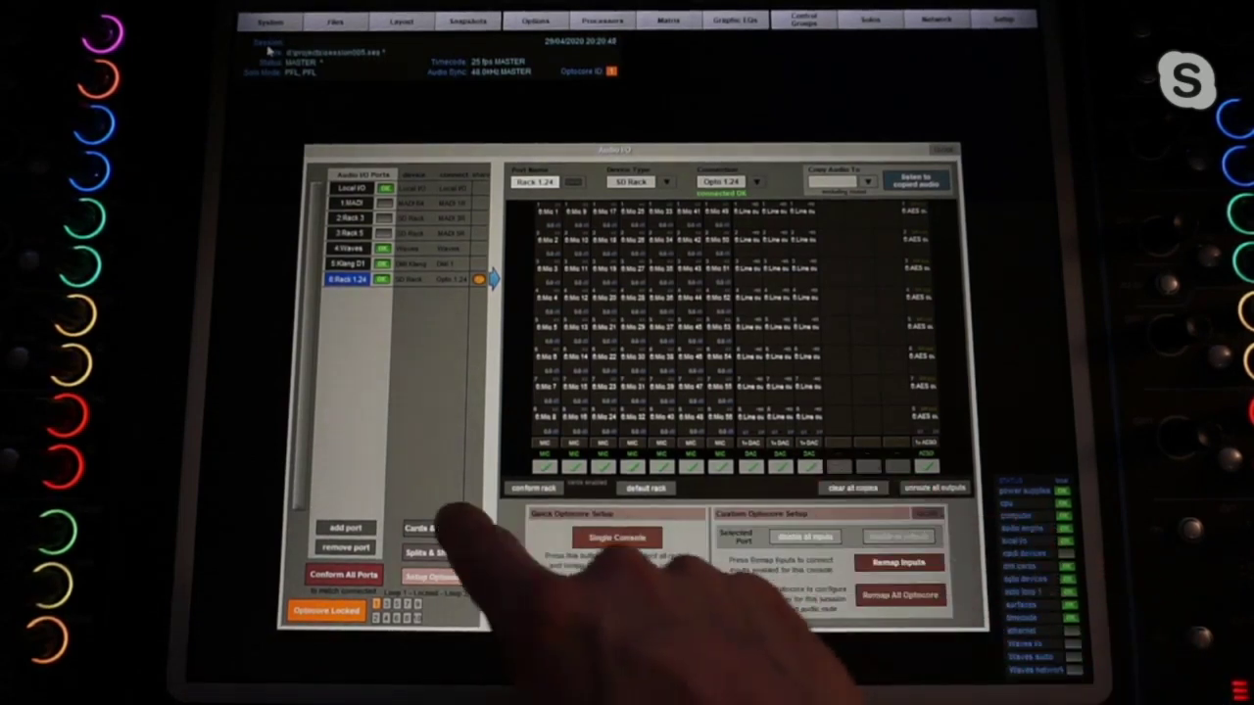
{"action": "left_click", "coordinate": [436, 528]}
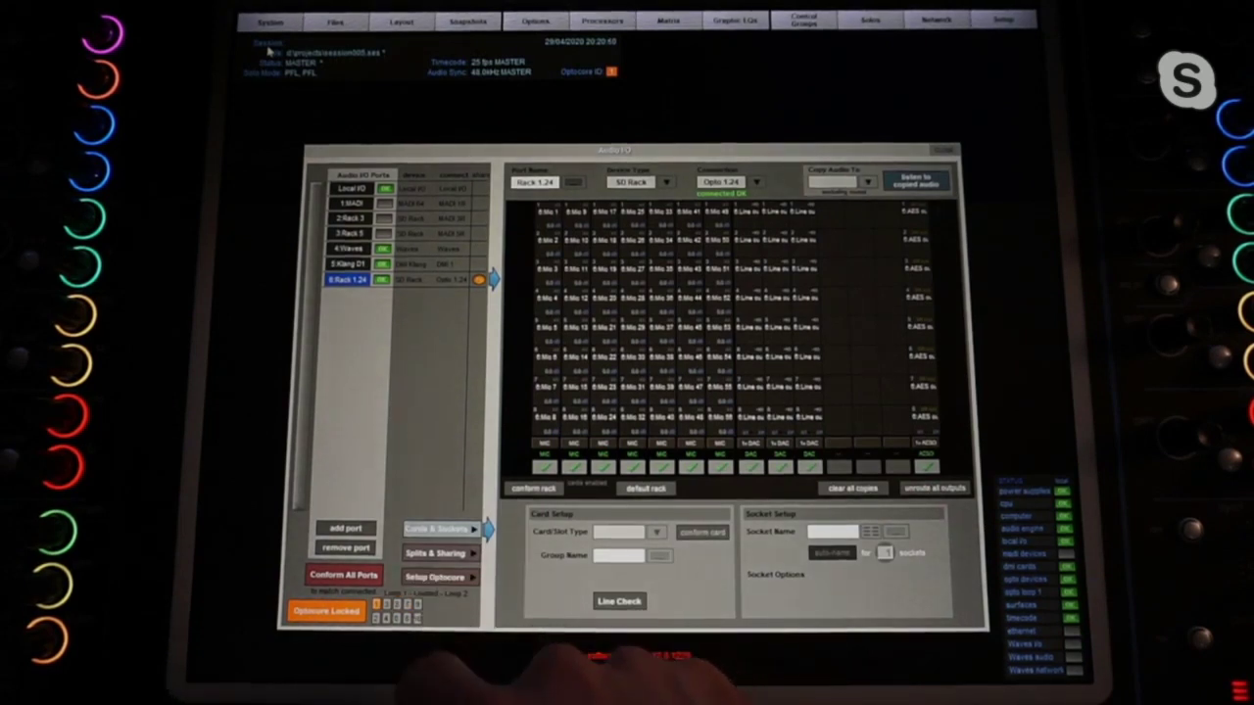
{"action": "left_click", "coordinate": [435, 577]}
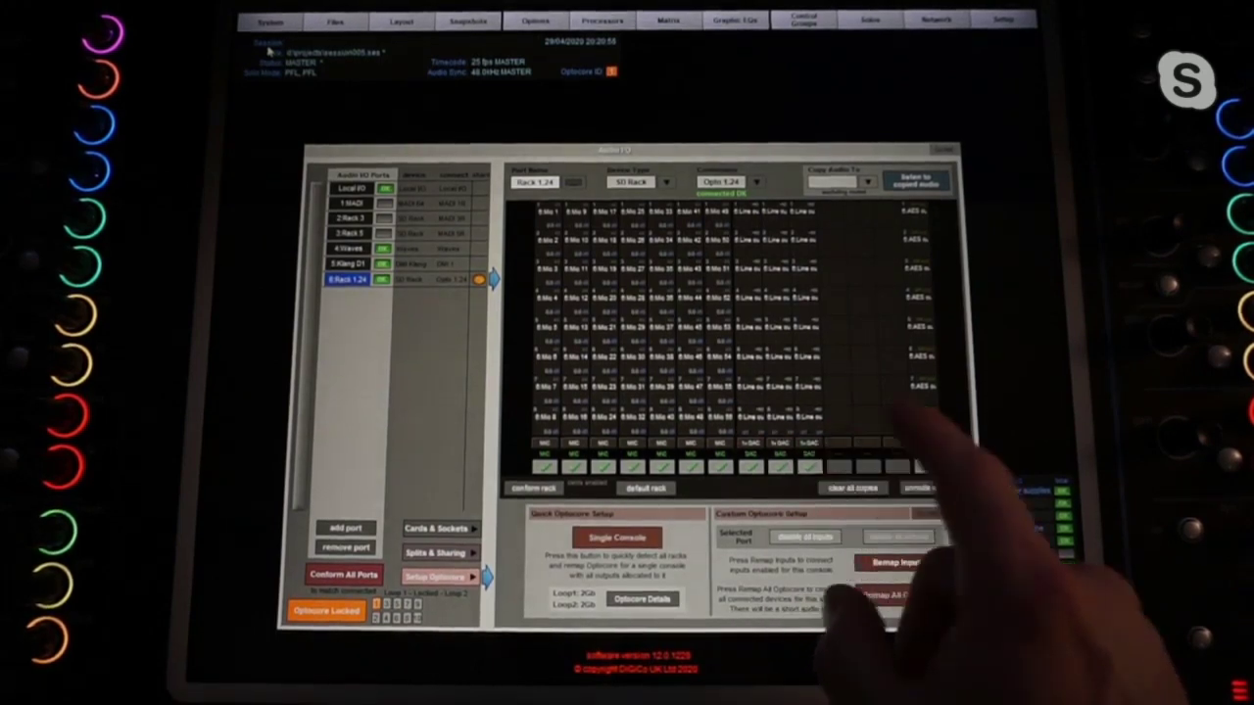
{"action": "left_click", "coordinate": [641, 598]}
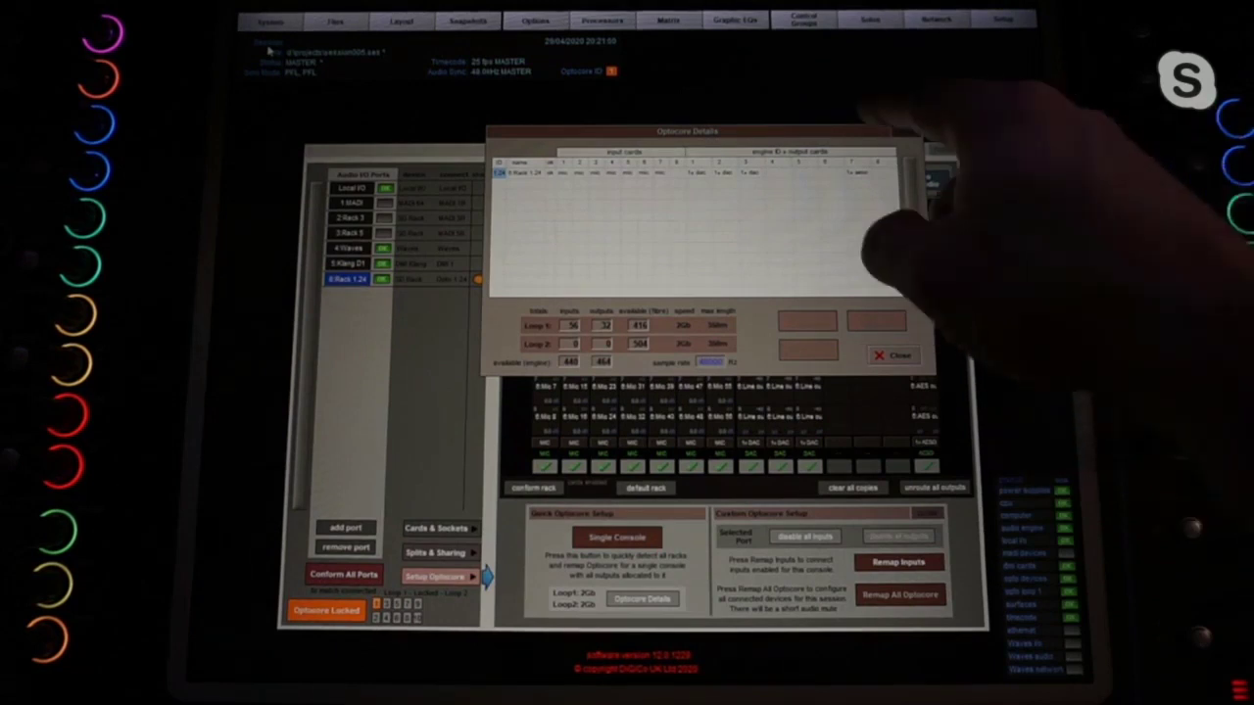
{"action": "left_click_drag", "start_coordinate": [862, 130], "coordinate": [834, 245]}
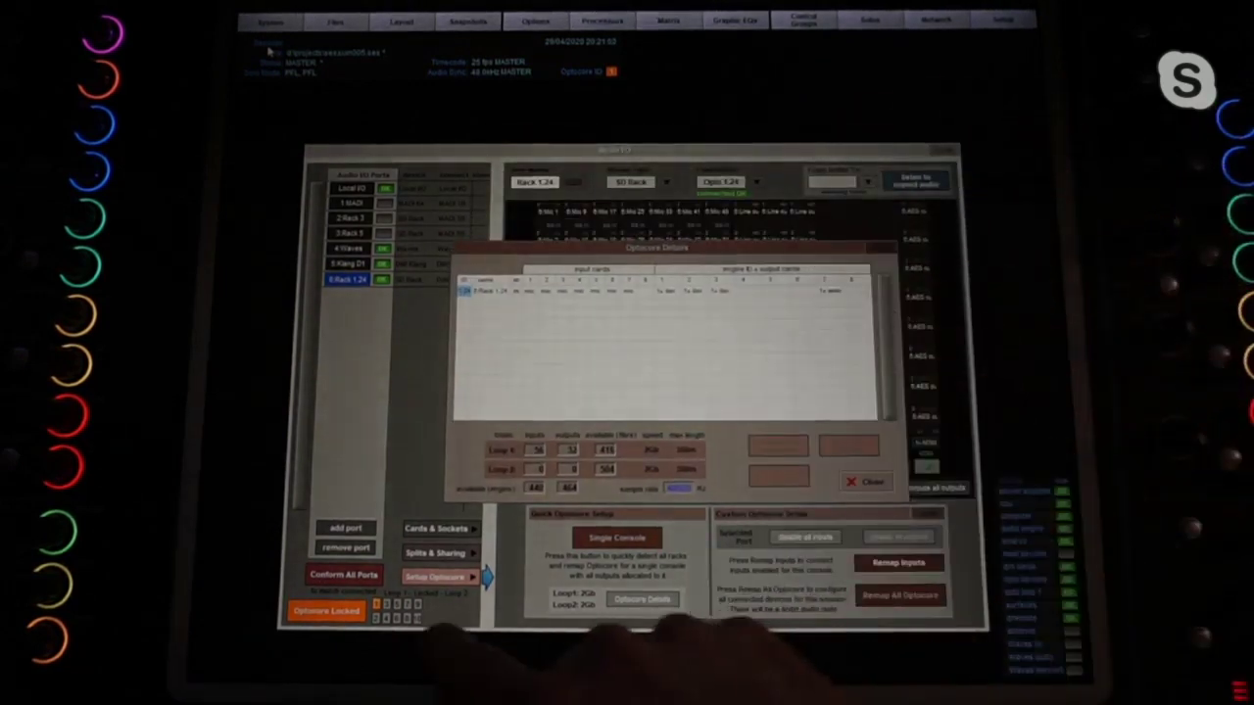
Unlock Optocore for editing and close the Optocore Details
{"action": "left_click", "coordinate": [326, 610]}
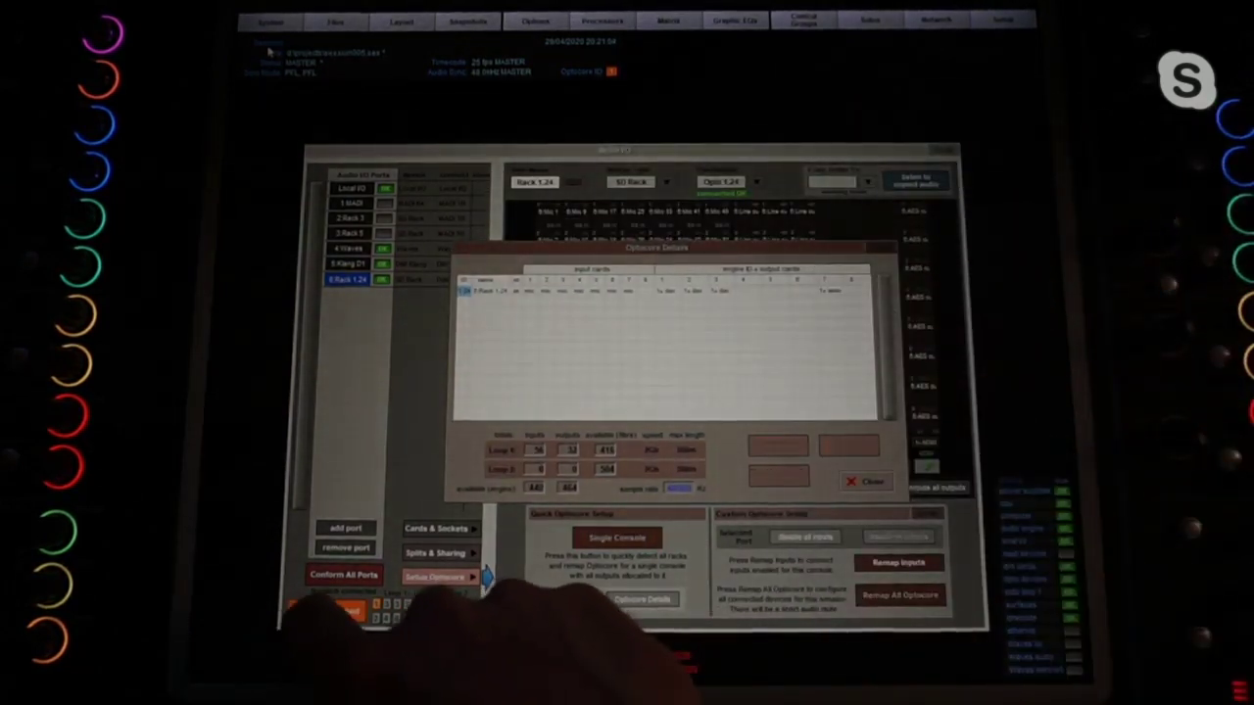
{"action": "left_click", "coordinate": [326, 610]}
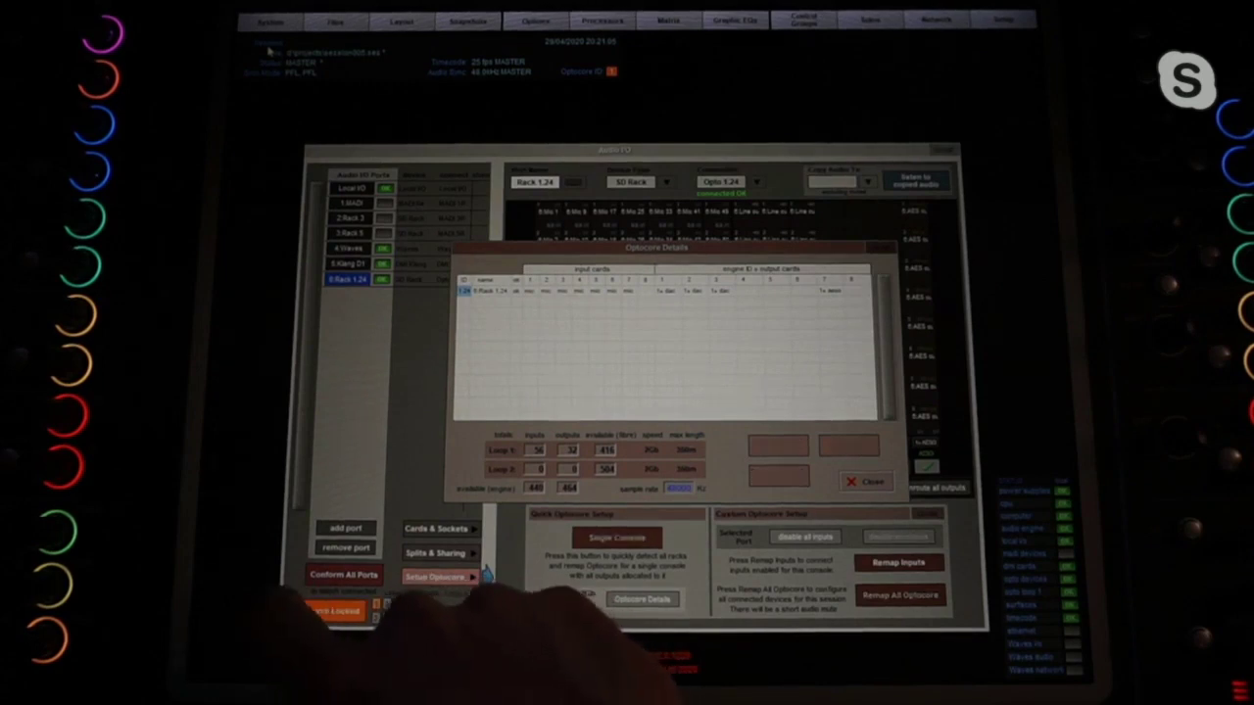
{"action": "left_click", "coordinate": [326, 610]}
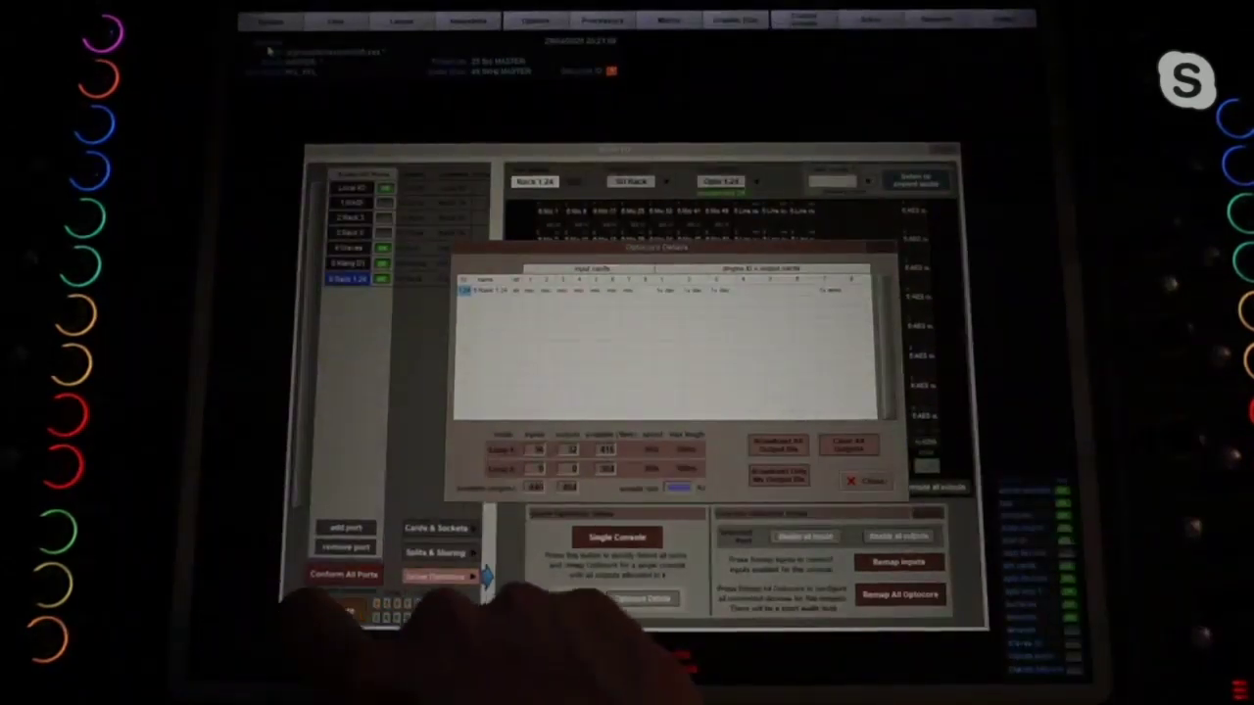
{"action": "left_click_drag", "start_coordinate": [709, 247], "coordinate": [725, 178]}
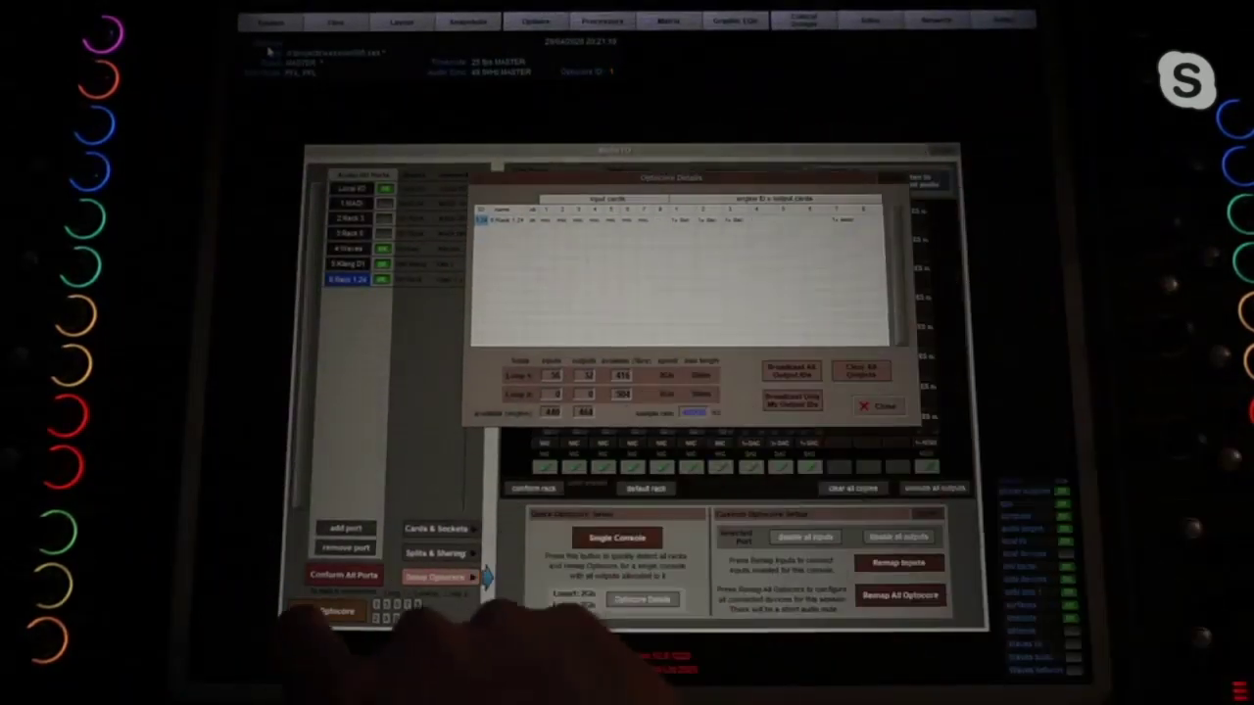
{"action": "left_click", "coordinate": [326, 611]}
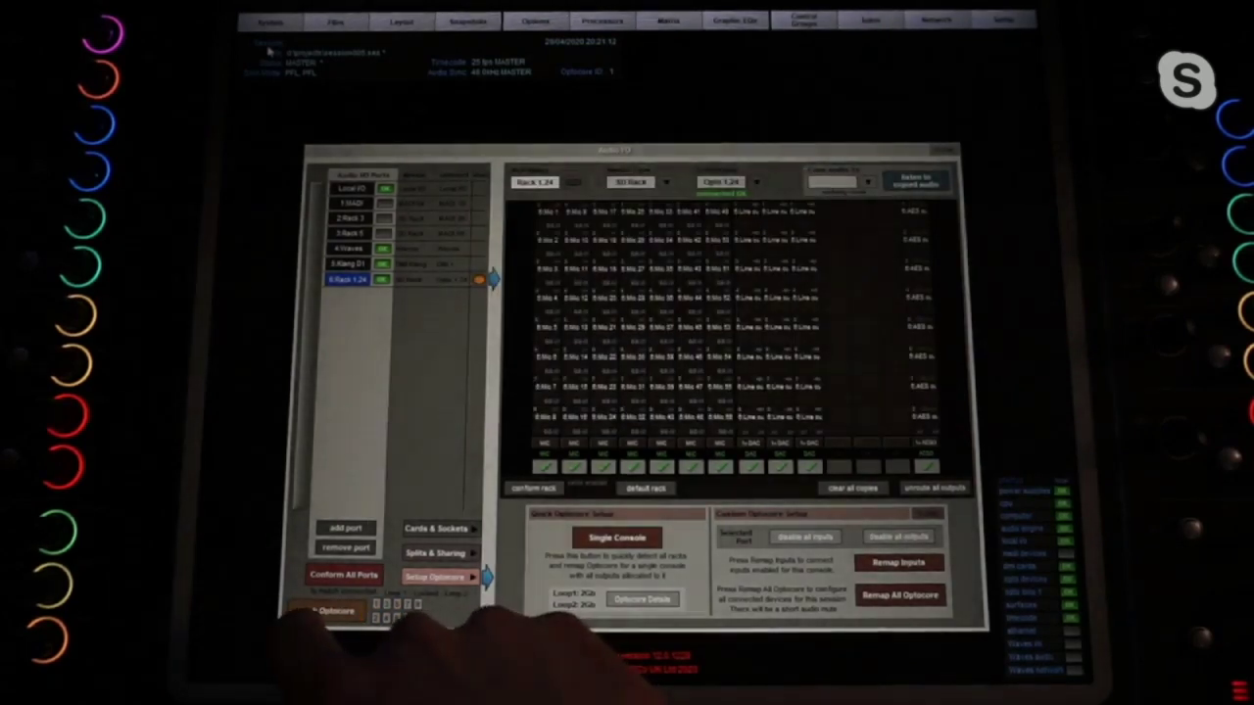
{"action": "left_click", "coordinate": [326, 610]}
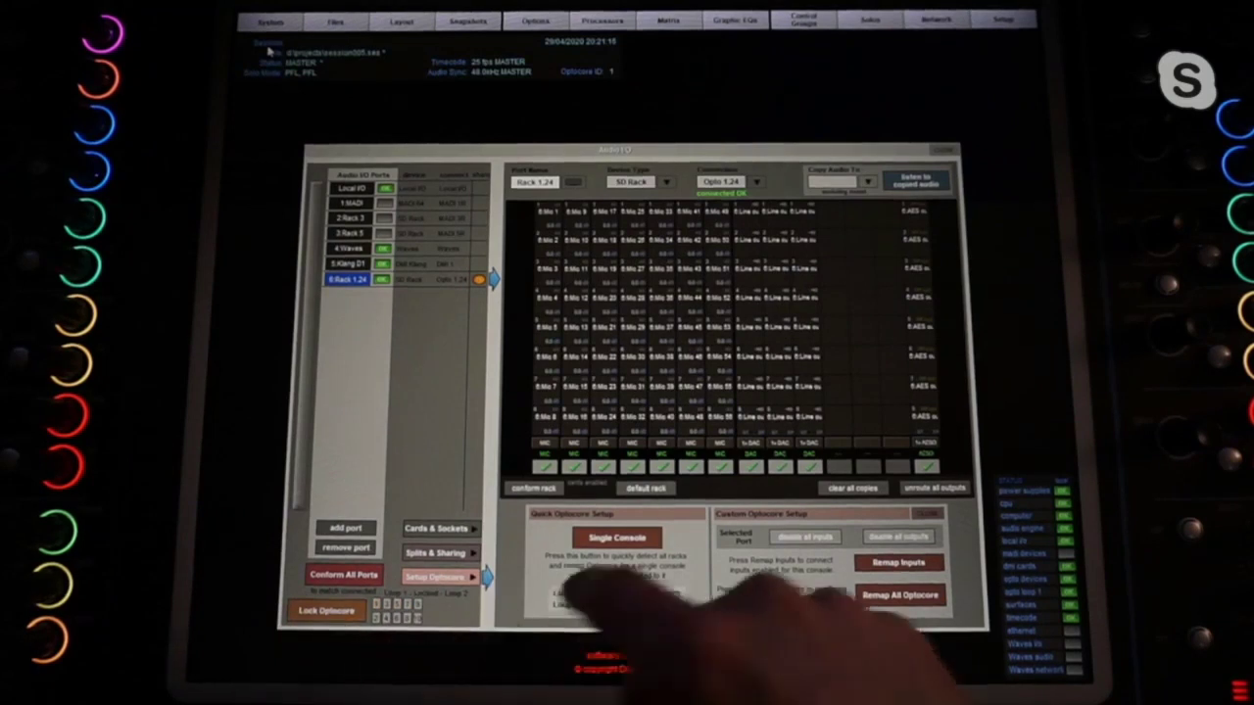
Disable the second and third DAC output cards of Rack 1.24 and lock Optocore
{"action": "left_click", "coordinate": [781, 467]}
{"action": "left_click", "coordinate": [811, 466]}
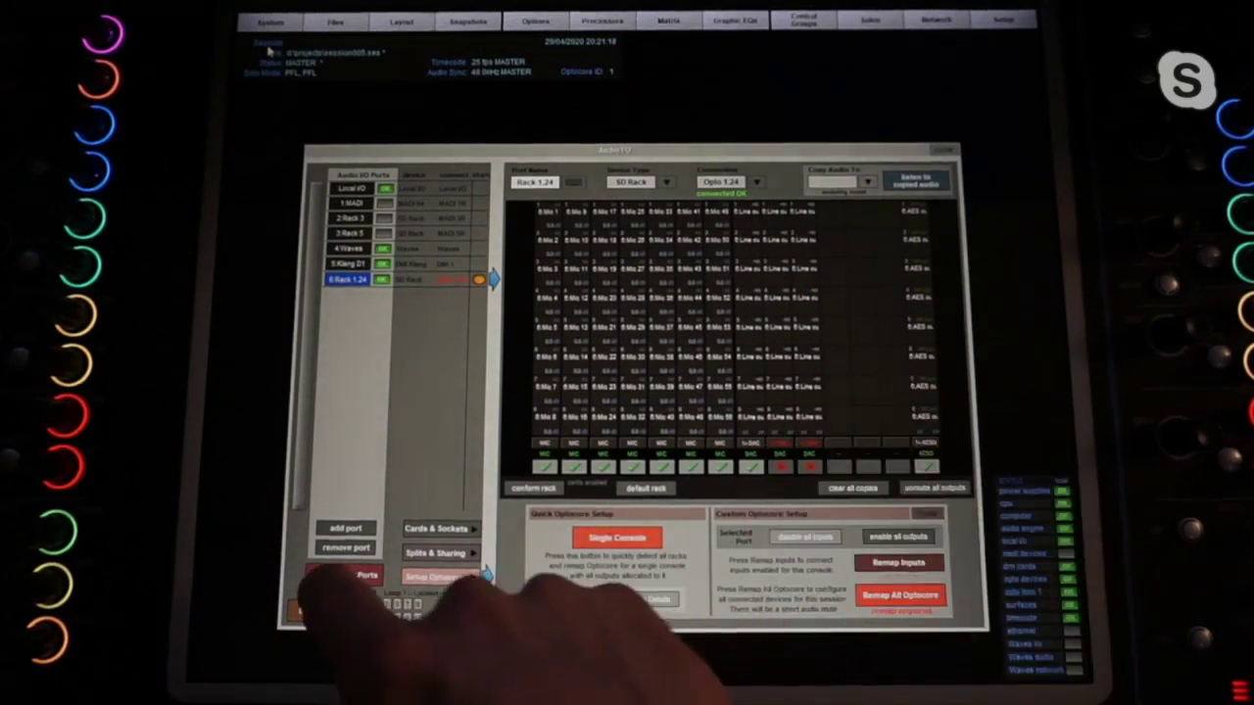
{"action": "left_click", "coordinate": [326, 610]}
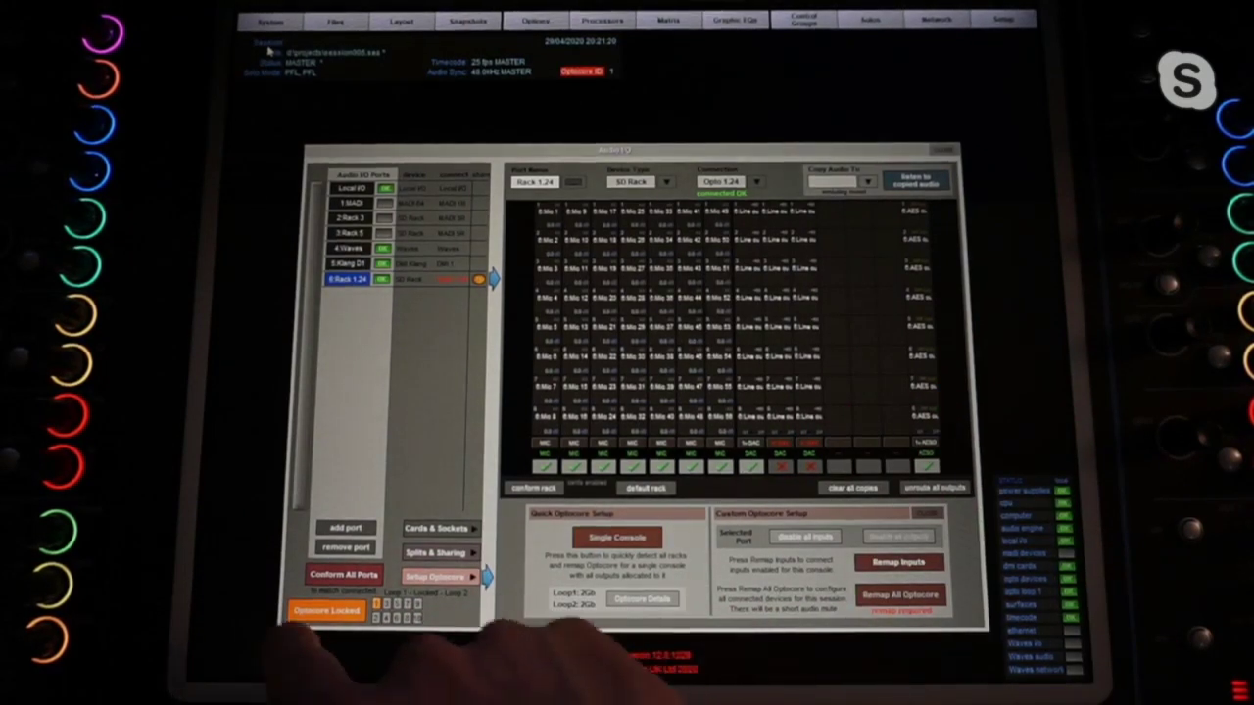
{"action": "left_click", "coordinate": [326, 611]}
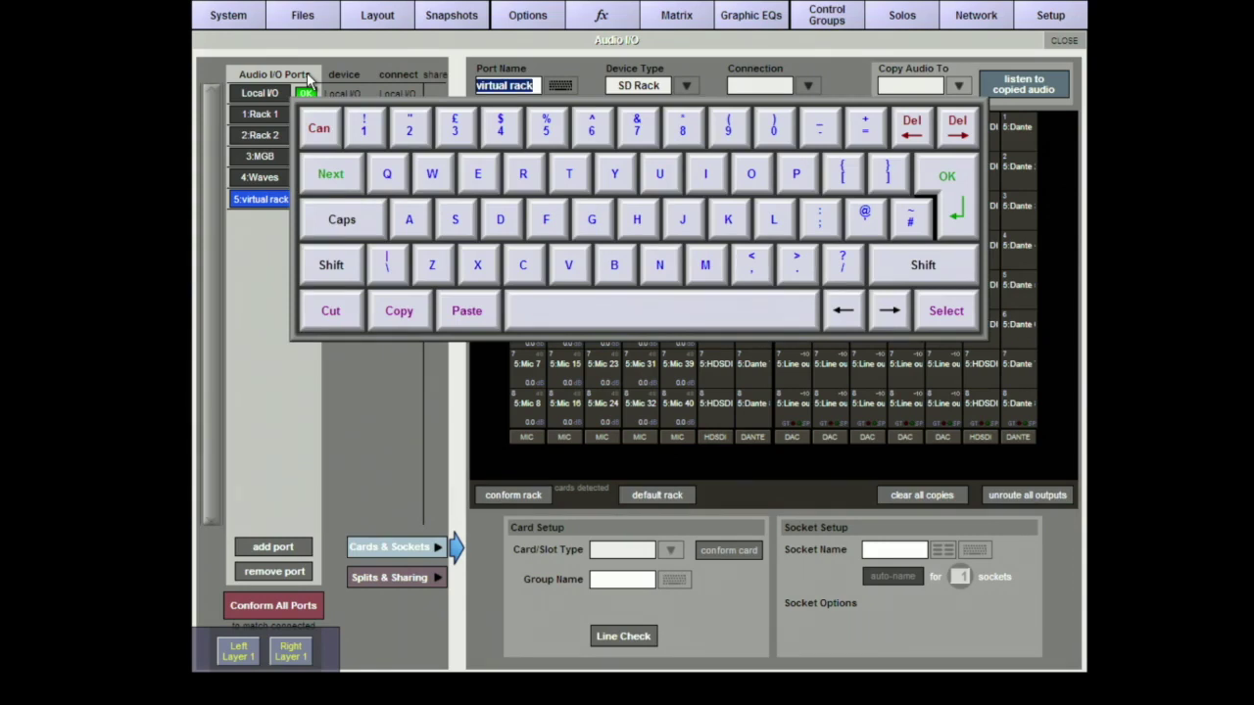
Keep the port name "virtual rack" and look through the card types available for its first two mic cards
{"action": "key", "text": "Return"}
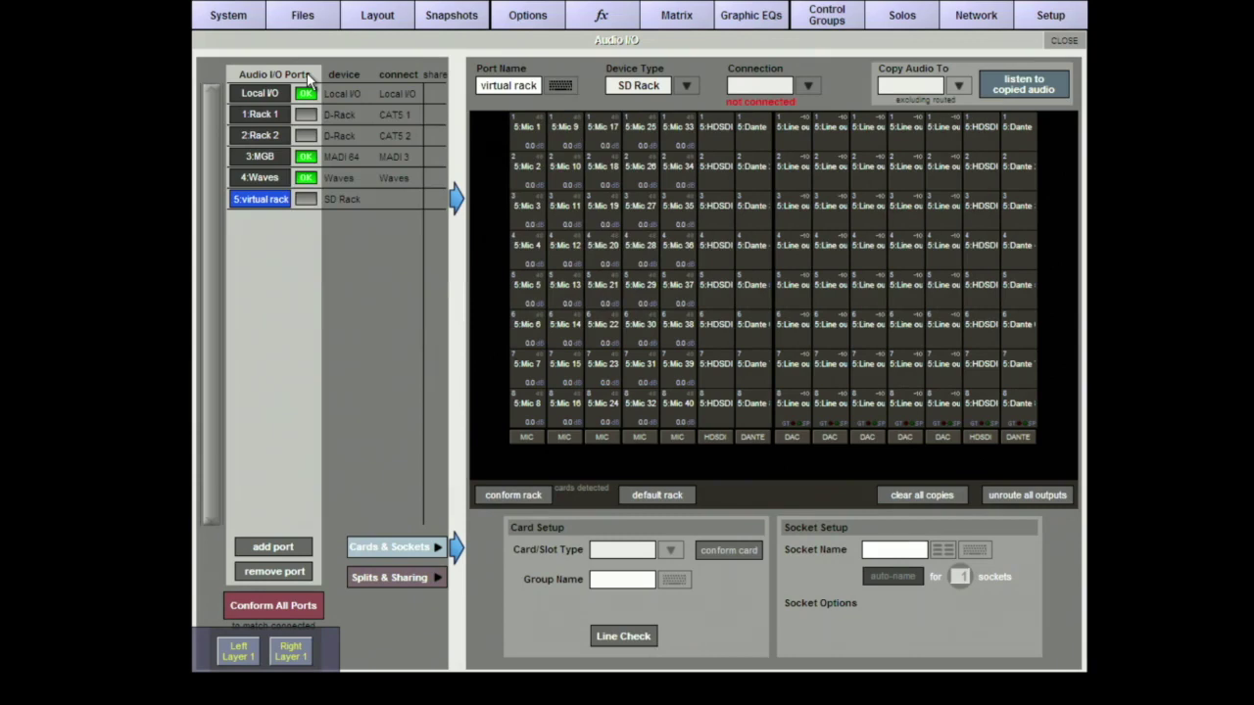
{"action": "left_click", "coordinate": [527, 127]}
{"action": "left_click", "coordinate": [670, 549]}
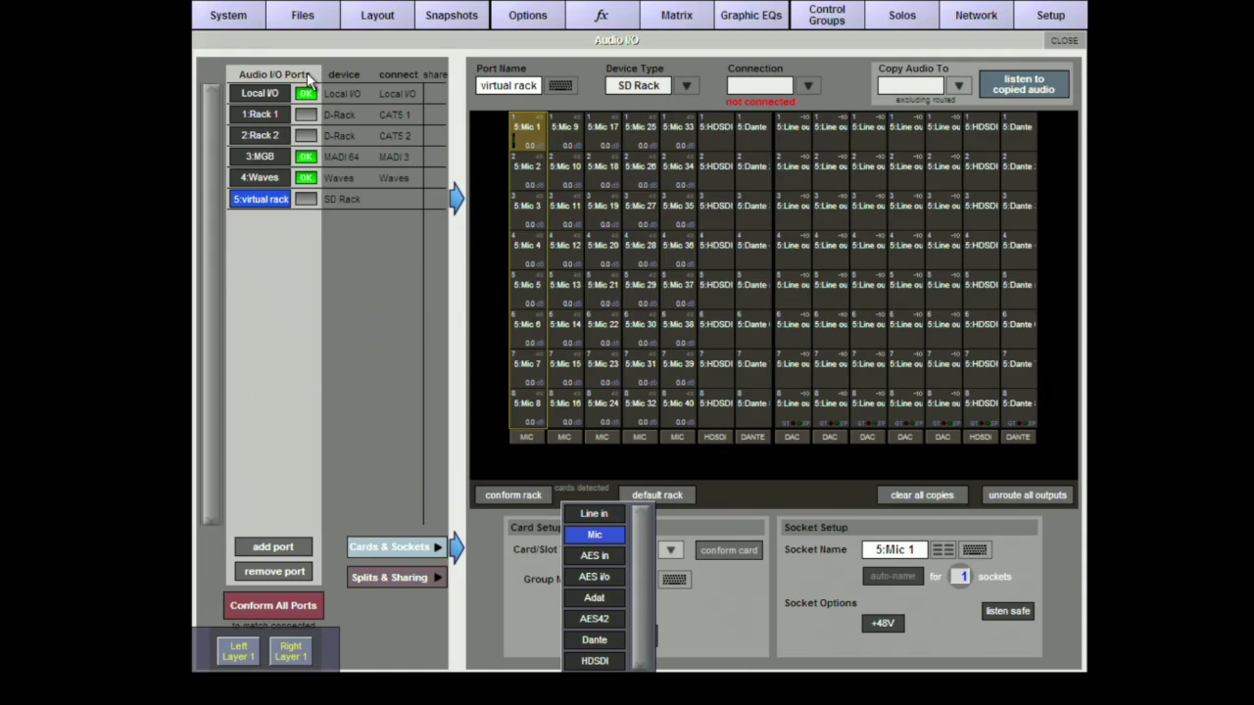
{"action": "left_click", "coordinate": [565, 128]}
{"action": "left_click", "coordinate": [671, 550]}
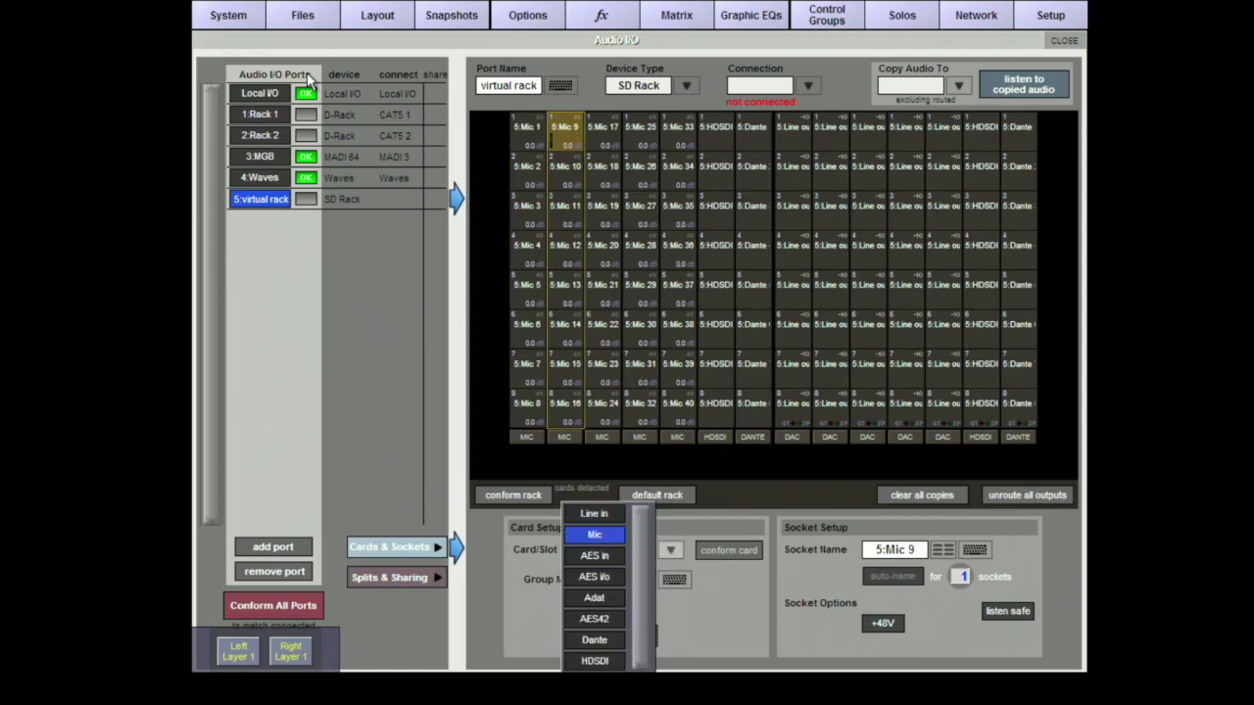
{"action": "left_click", "coordinate": [526, 128]}
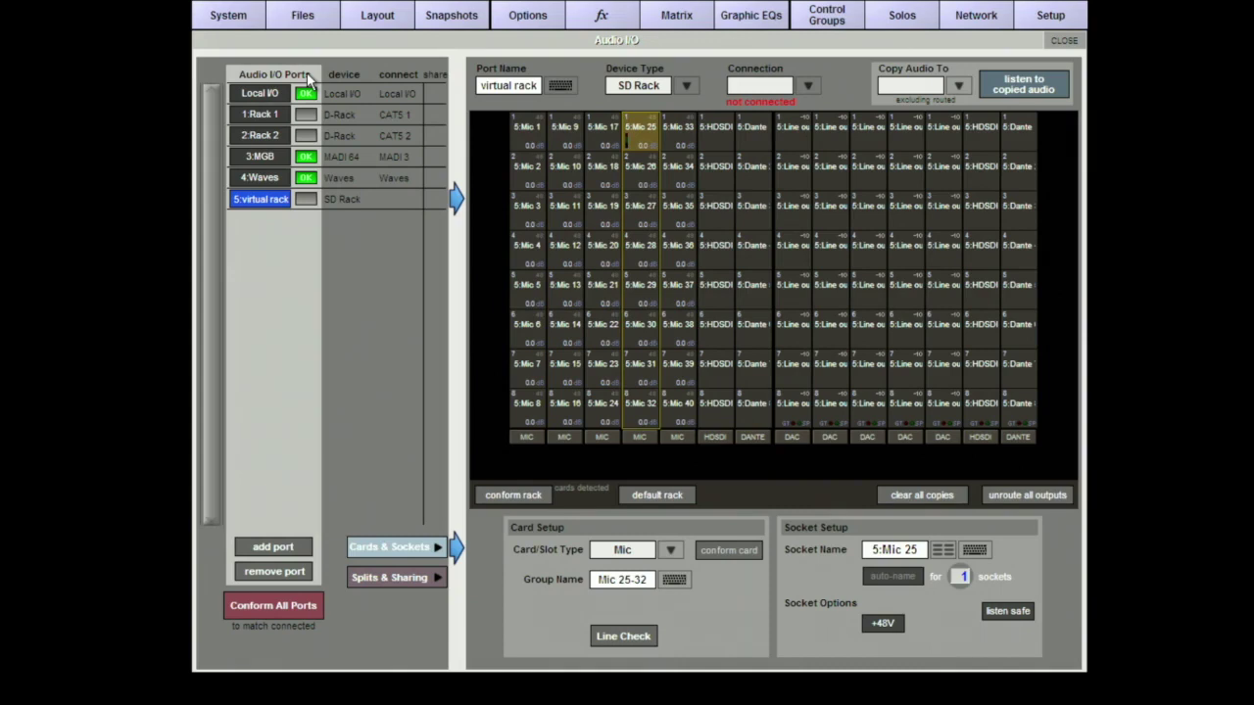
Rename the virtual rack's Mic 25-32 card group to "rf 1"
{"action": "left_click", "coordinate": [621, 579]}
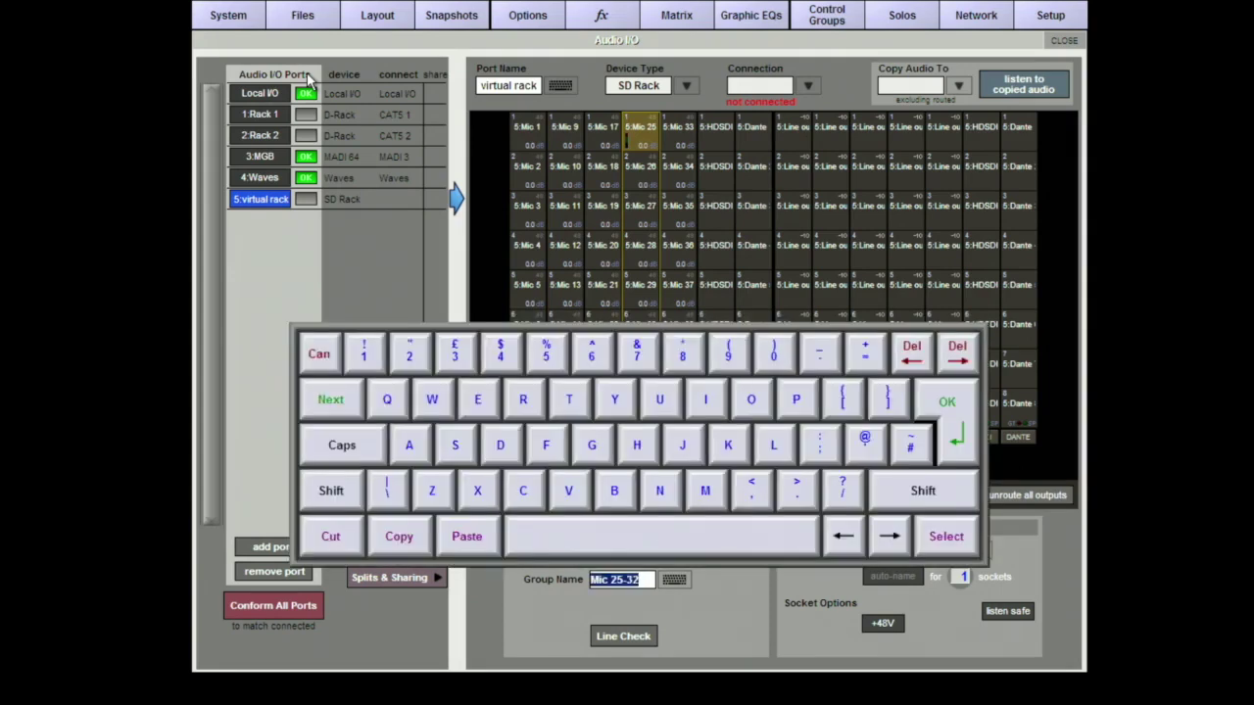
{"action": "type", "text": "r"}
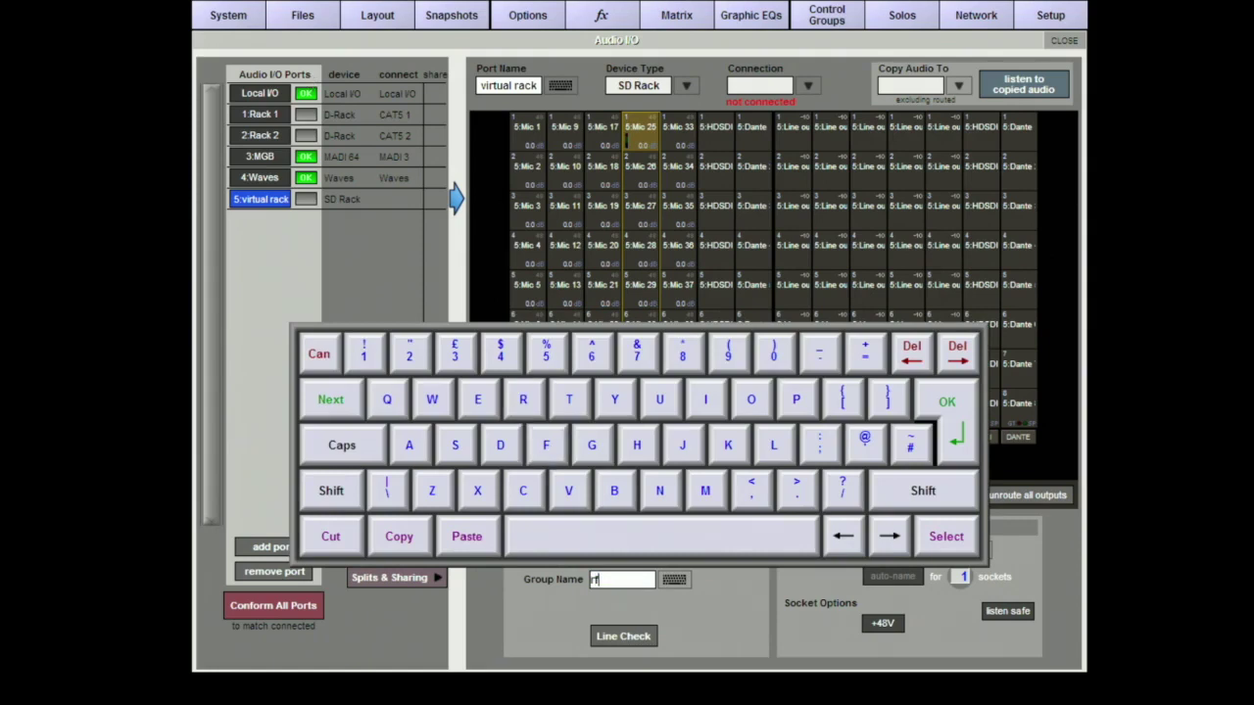
{"action": "type", "text": "f 1"}
{"action": "key", "text": "Return"}
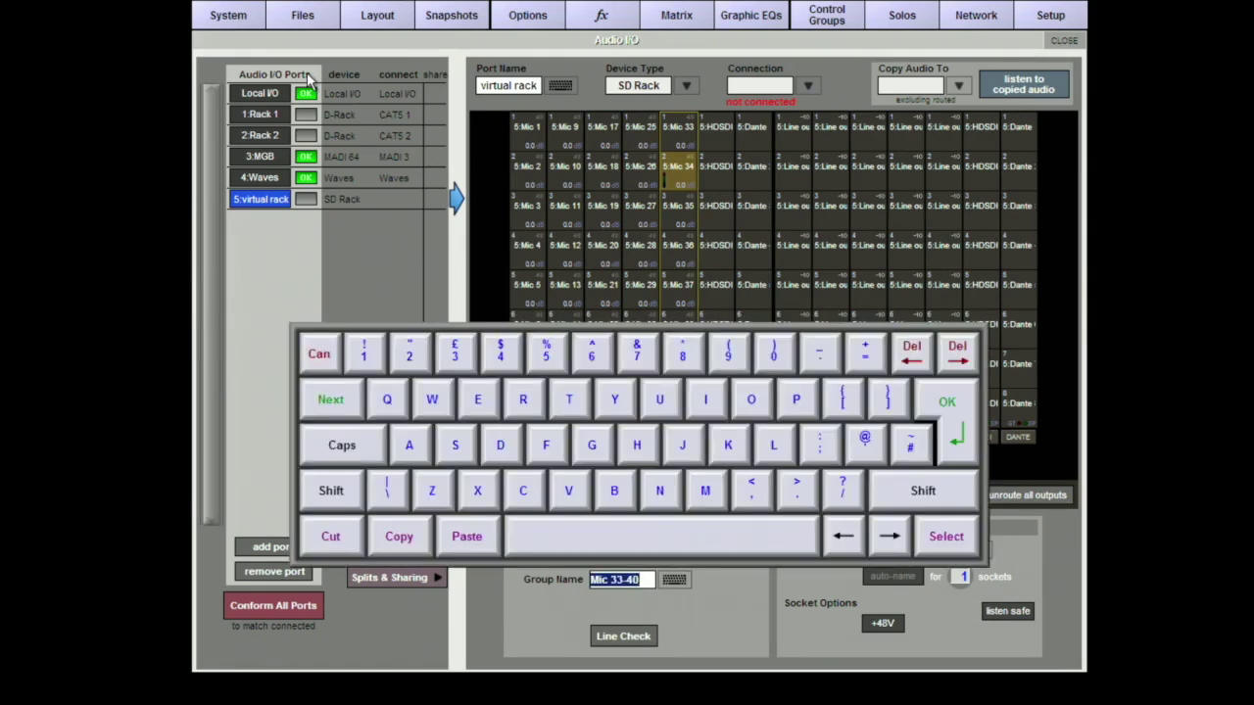
Rename the virtual rack's Mic 33-40 card group to "rf2"
{"action": "type", "text": "rf"}
{"action": "type", "text": "f 1"}
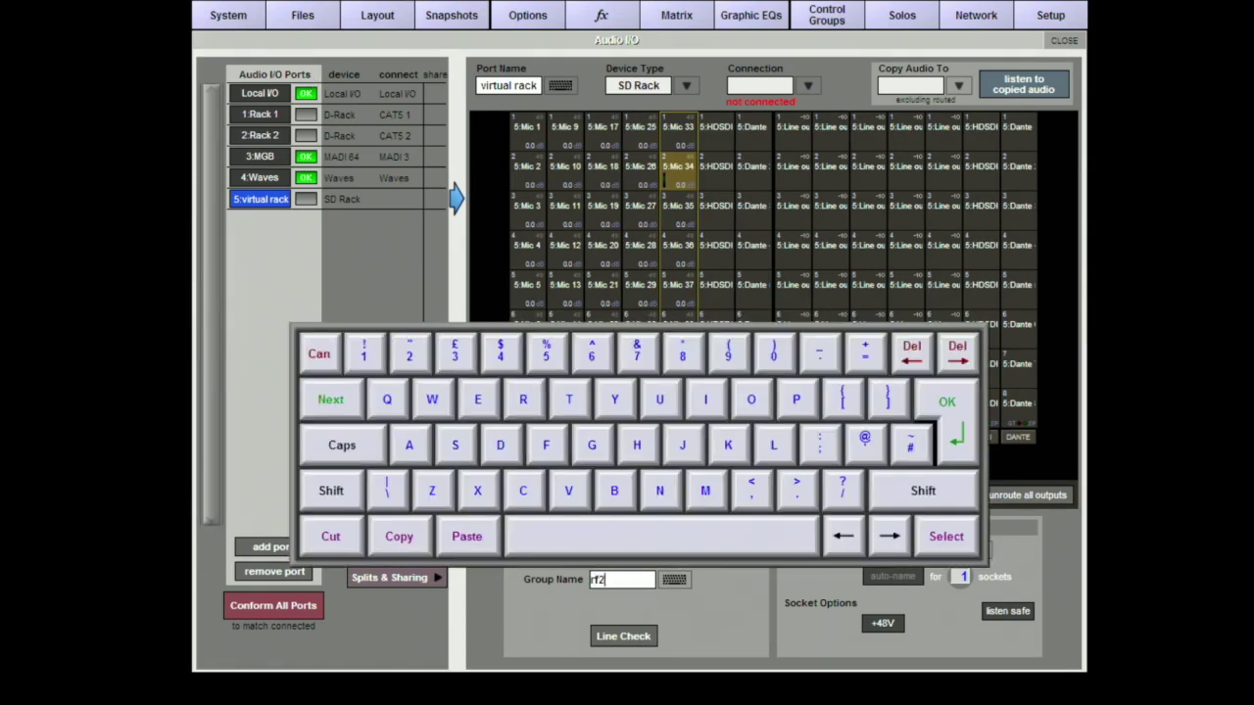
{"action": "key", "text": "Return"}
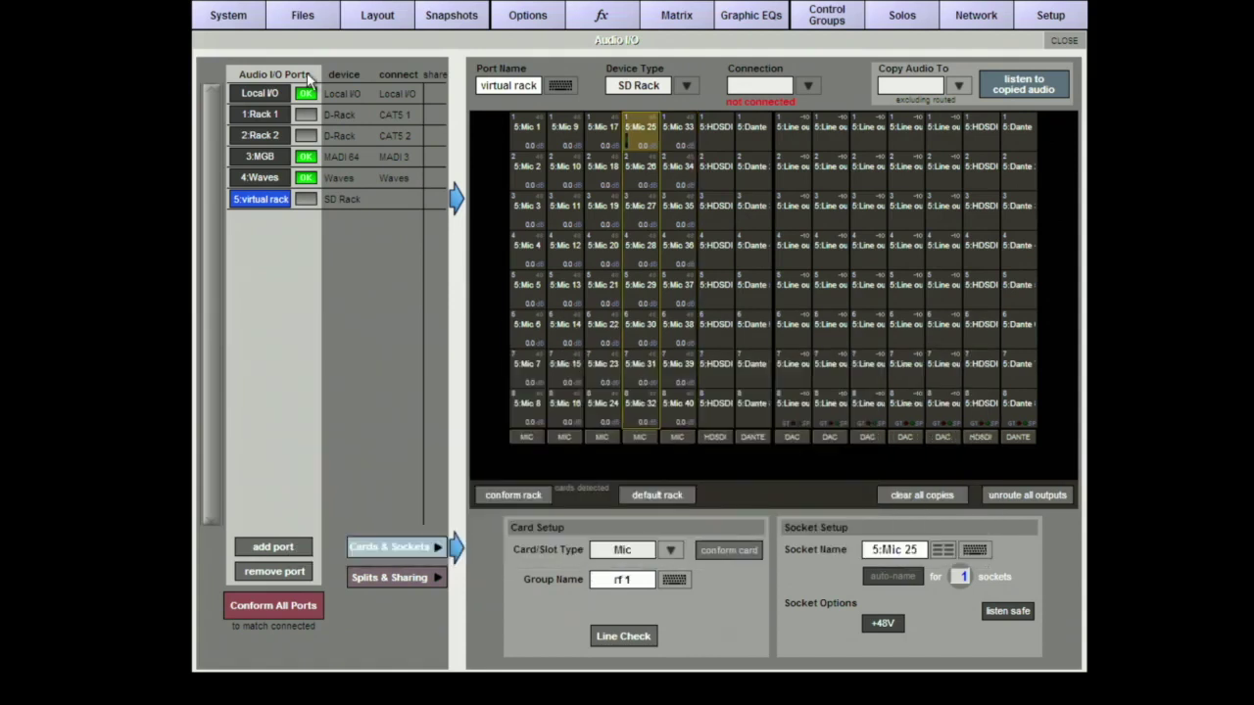
Rename the virtual rack's 5:Mic 25 socket to "rf" and auto-name 16 consecutive sockets from it as rf 1 to rf 16
{"action": "left_click", "coordinate": [974, 549]}
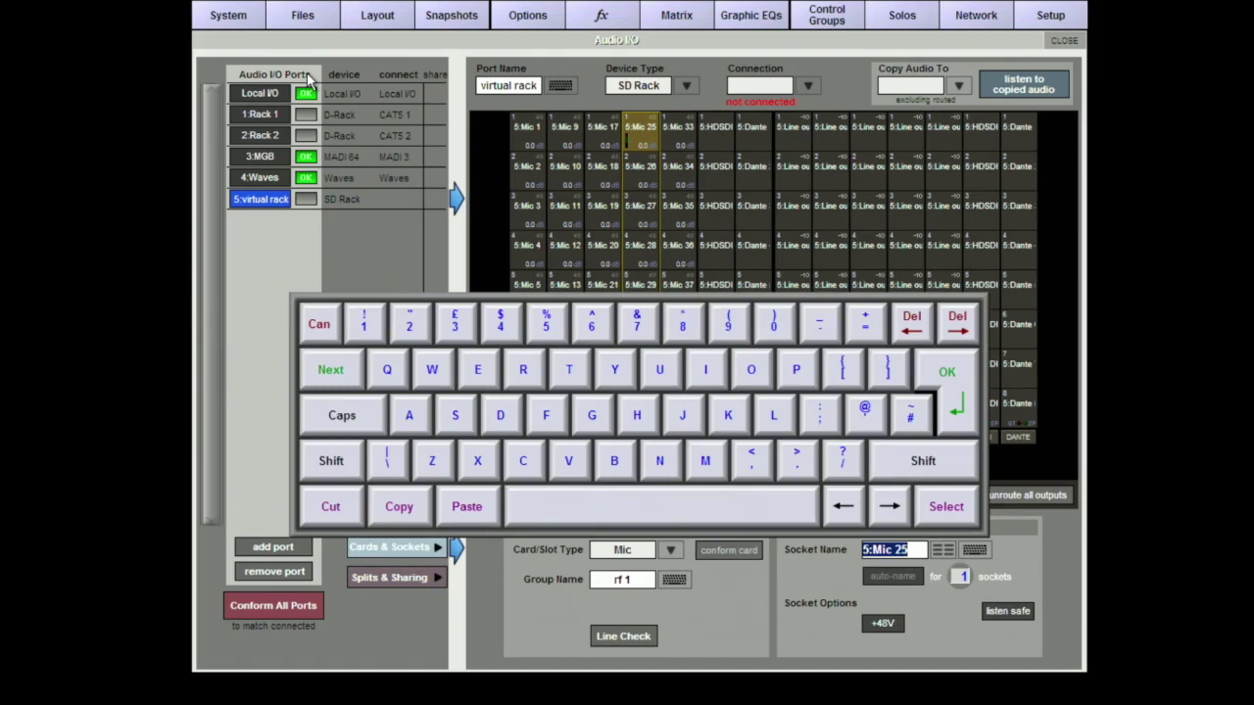
{"action": "type", "text": "rf"}
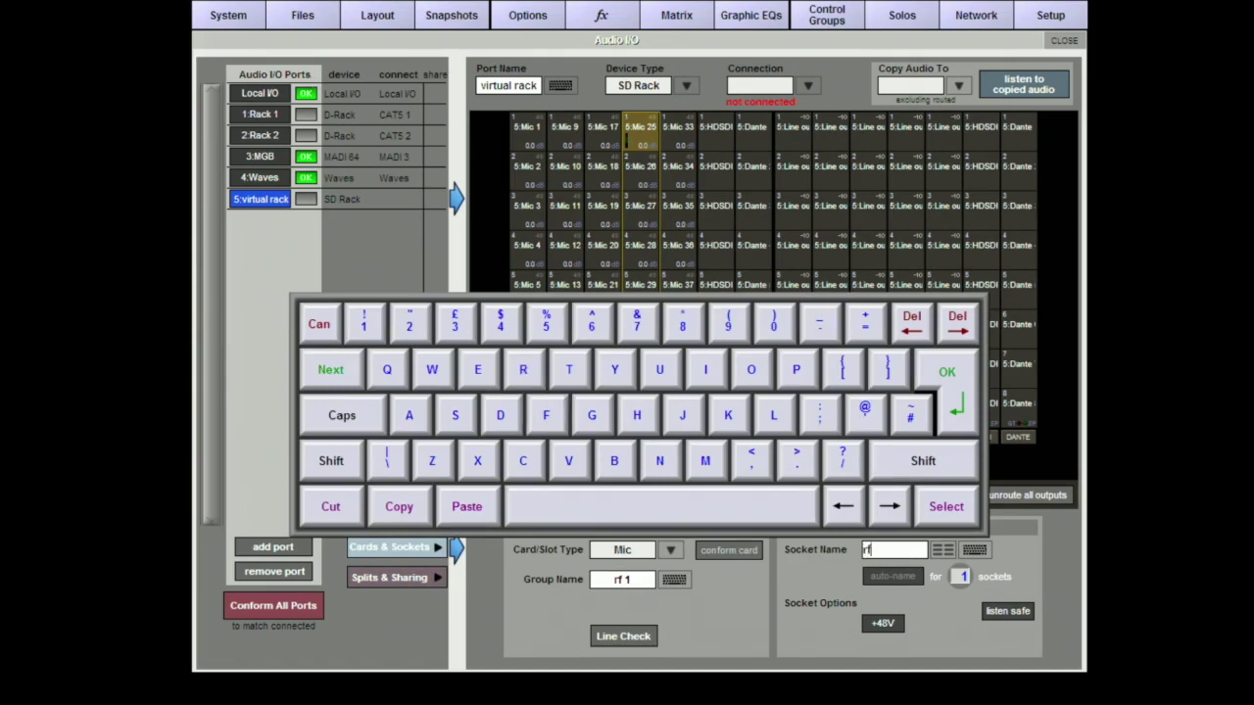
{"action": "key", "text": "Return"}
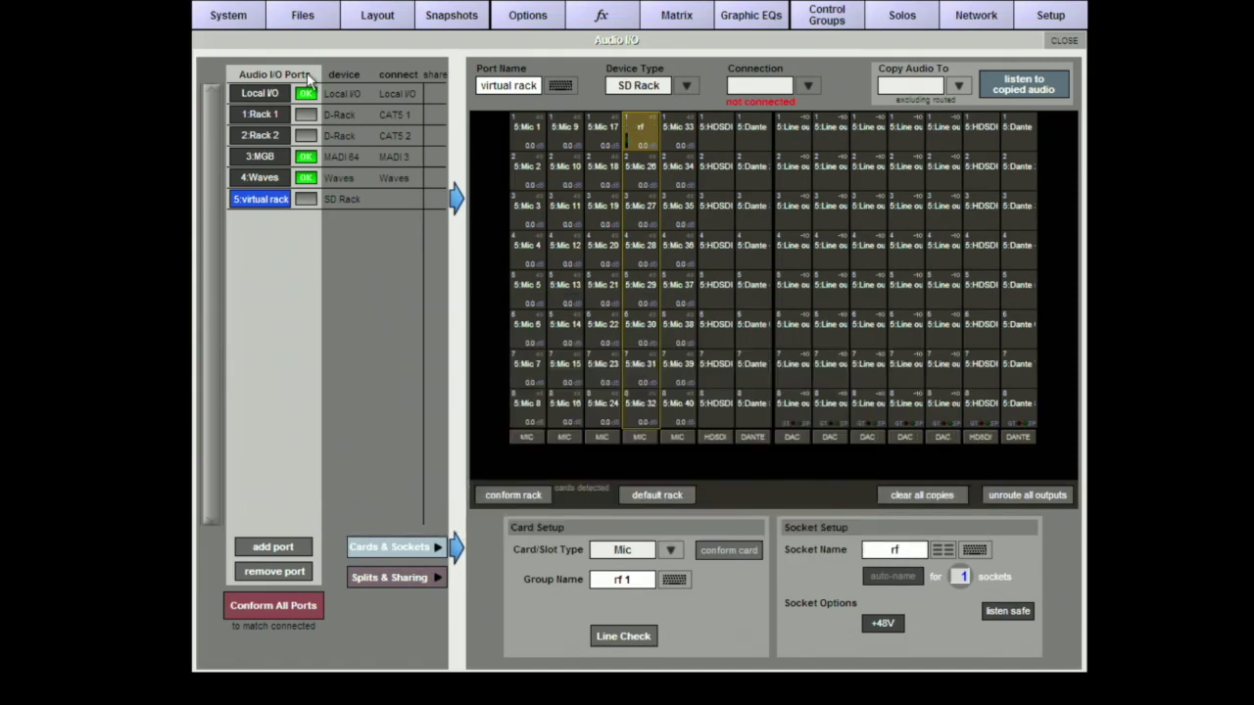
{"action": "left_click", "coordinate": [960, 576]}
{"action": "type", "text": "10"}
{"action": "scroll", "coordinate": [960, 576], "scroll_direction": "up", "scroll_amount": 7}
{"action": "scroll", "coordinate": [960, 576], "scroll_direction": "down", "scroll_amount": 1}
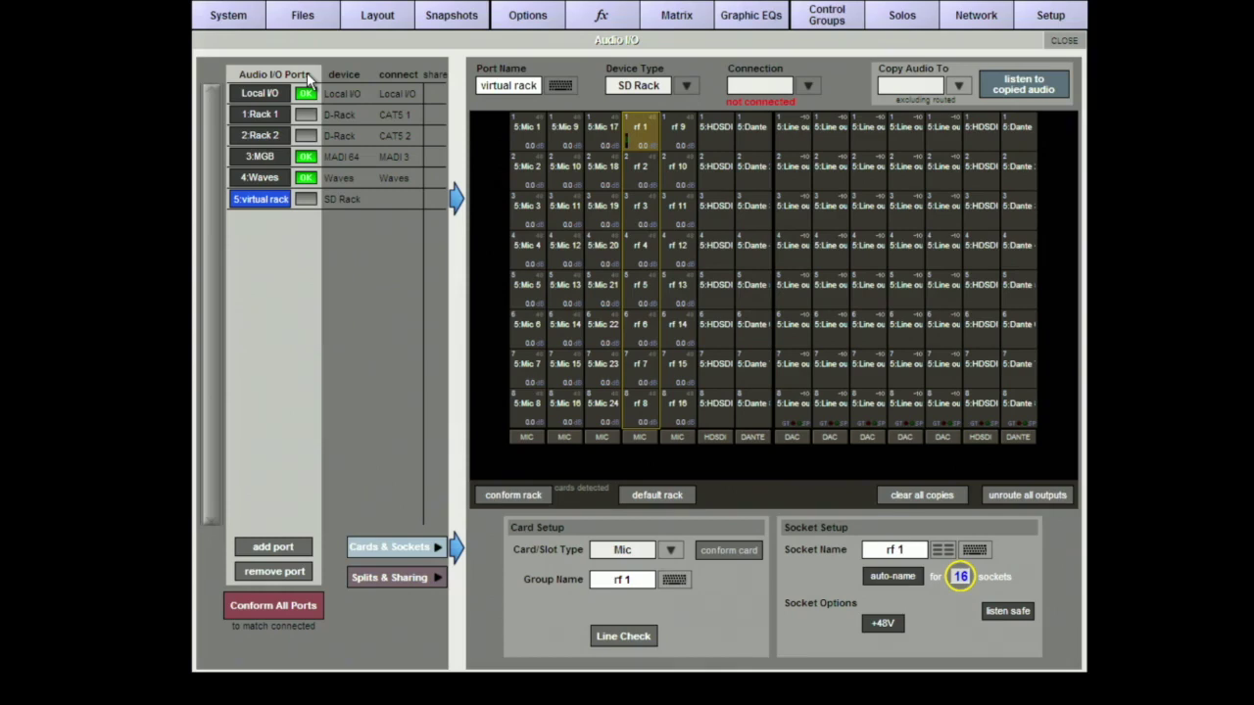
Line-check the virtual rack's first mic card by listening to sockets Mic 1 through Mic 5 in order, and stop listening
{"action": "key", "text": "space"}
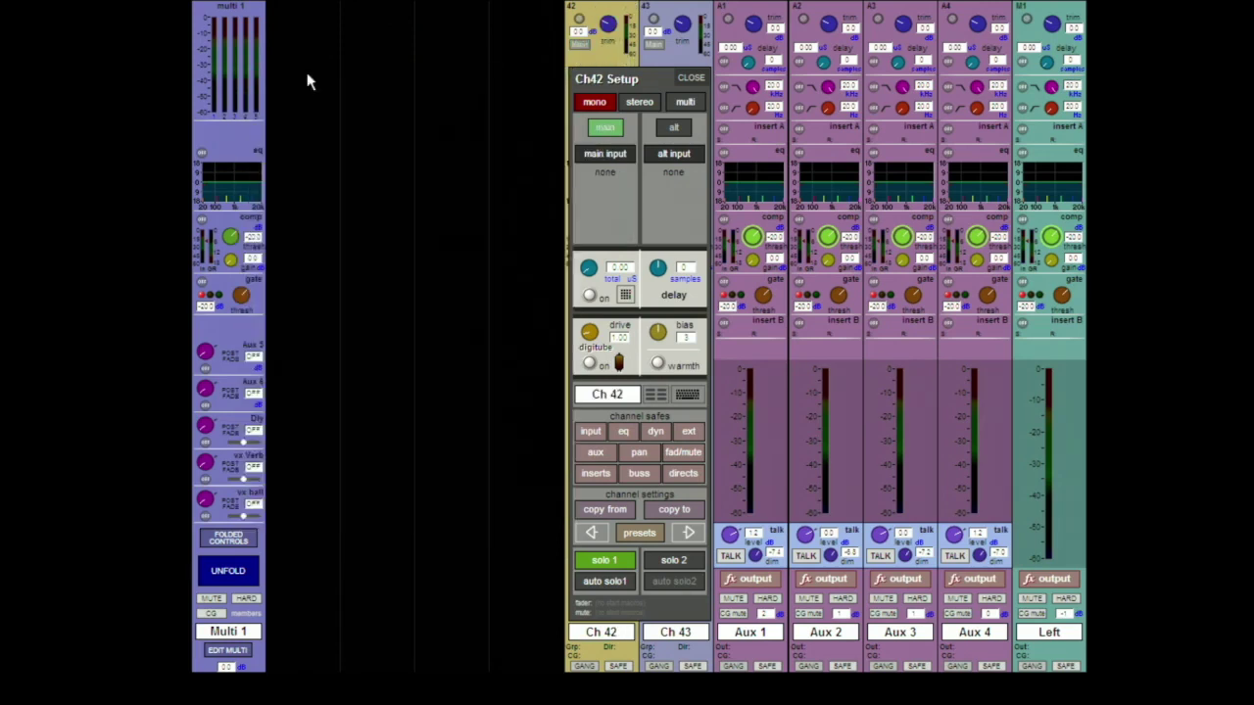
{"action": "key", "text": "m"}
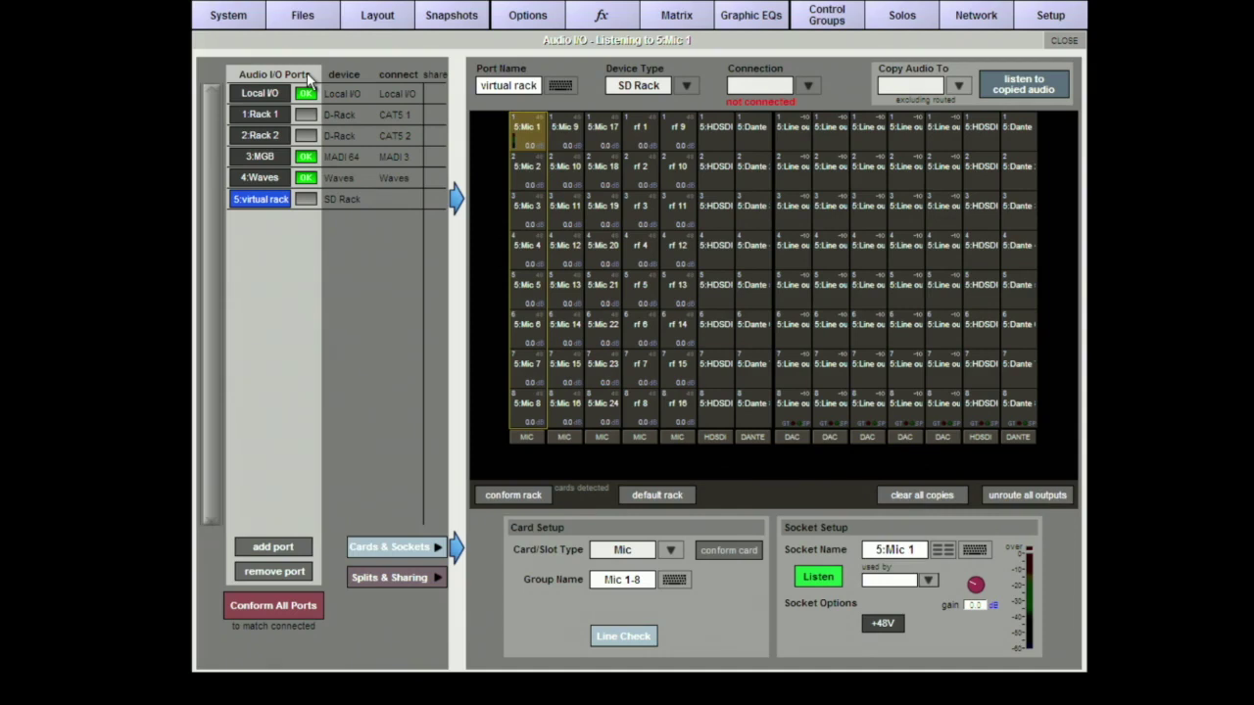
{"action": "key", "text": "Down"}
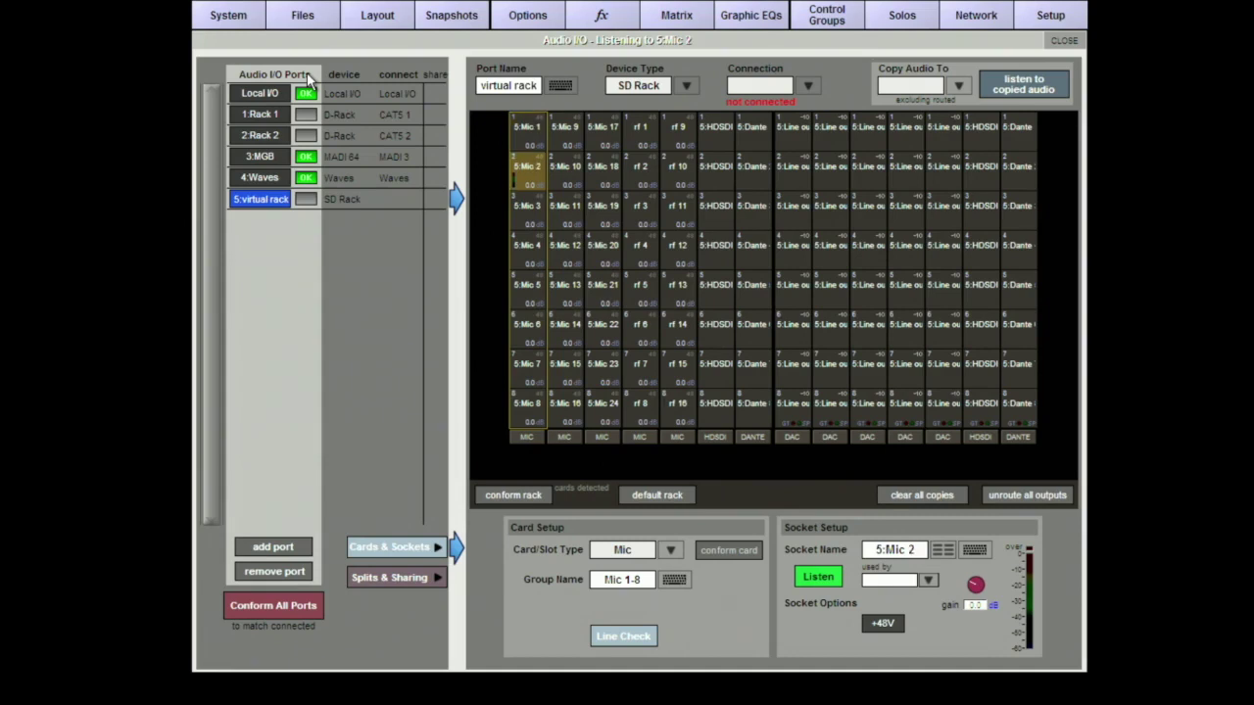
{"action": "key", "text": "Down"}
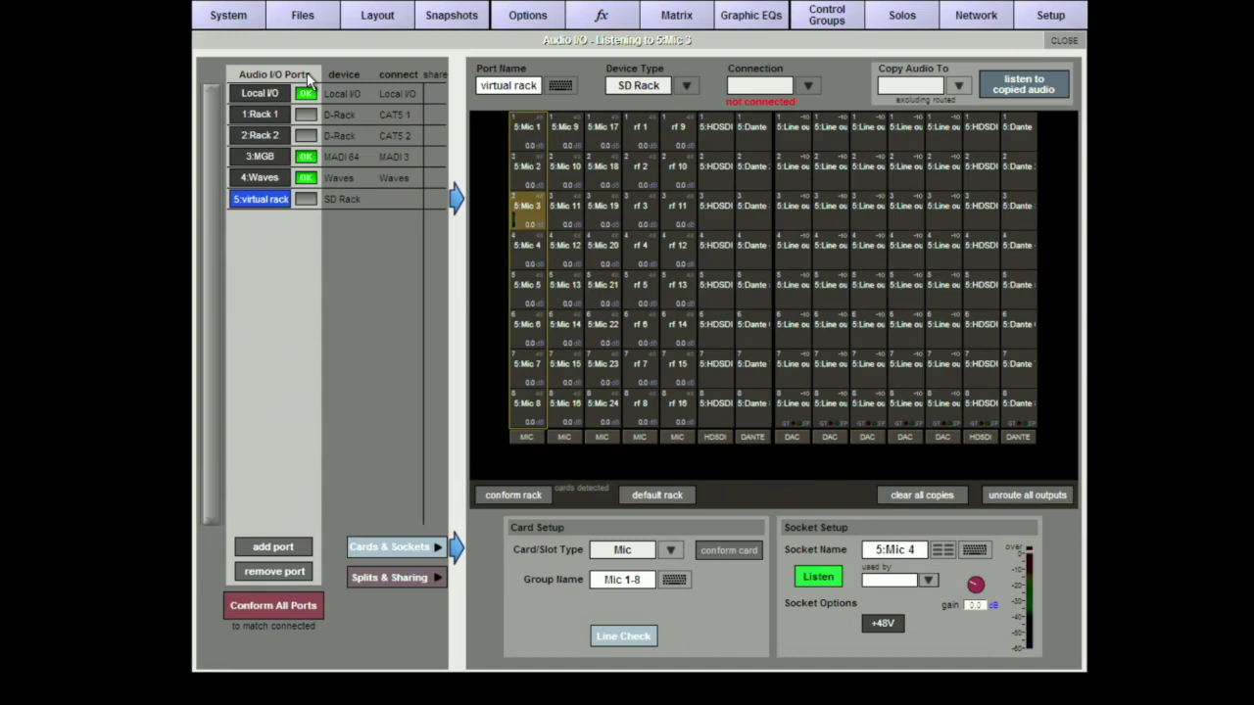
{"action": "key", "text": "Down"}
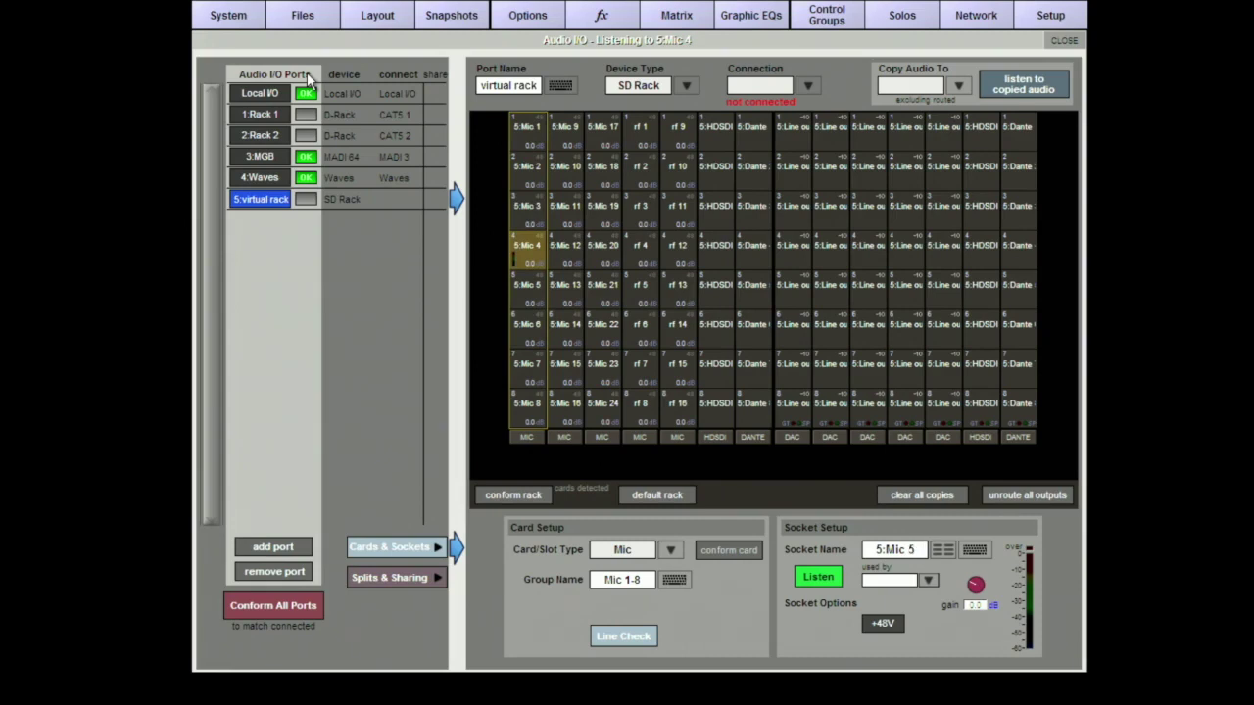
{"action": "key", "text": "Down"}
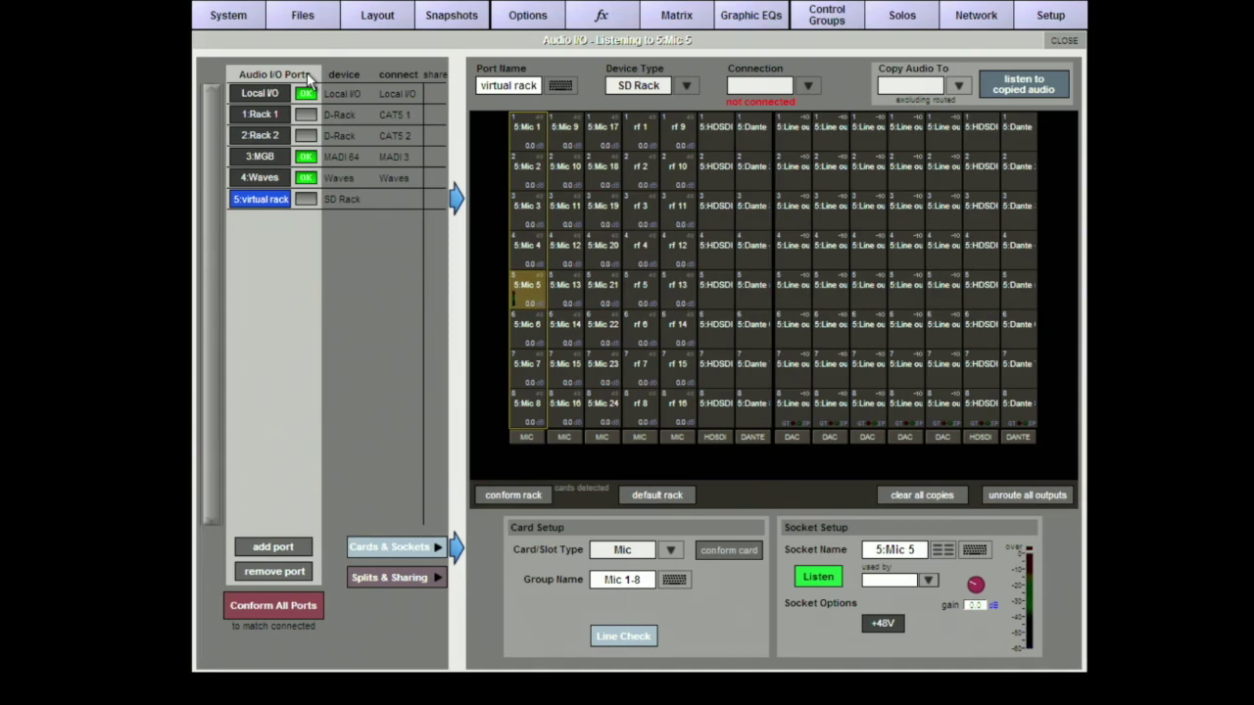
{"action": "key", "text": "Escape"}
{"action": "key", "text": "Return"}
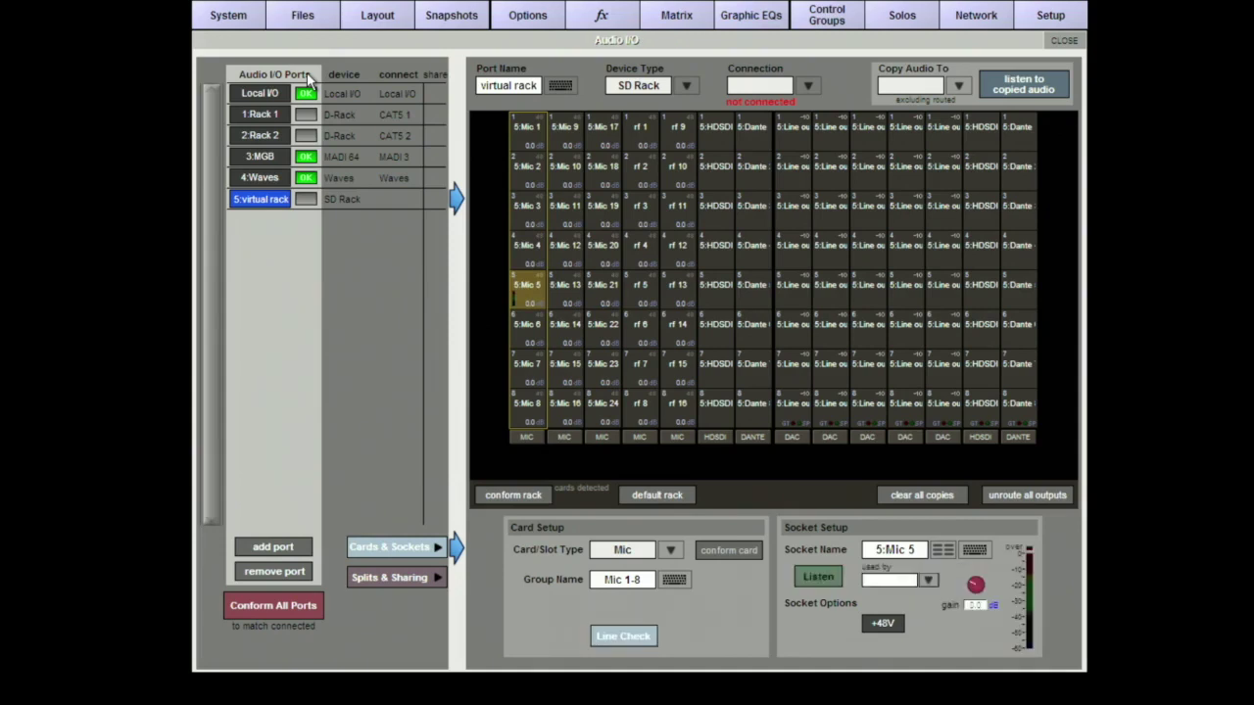